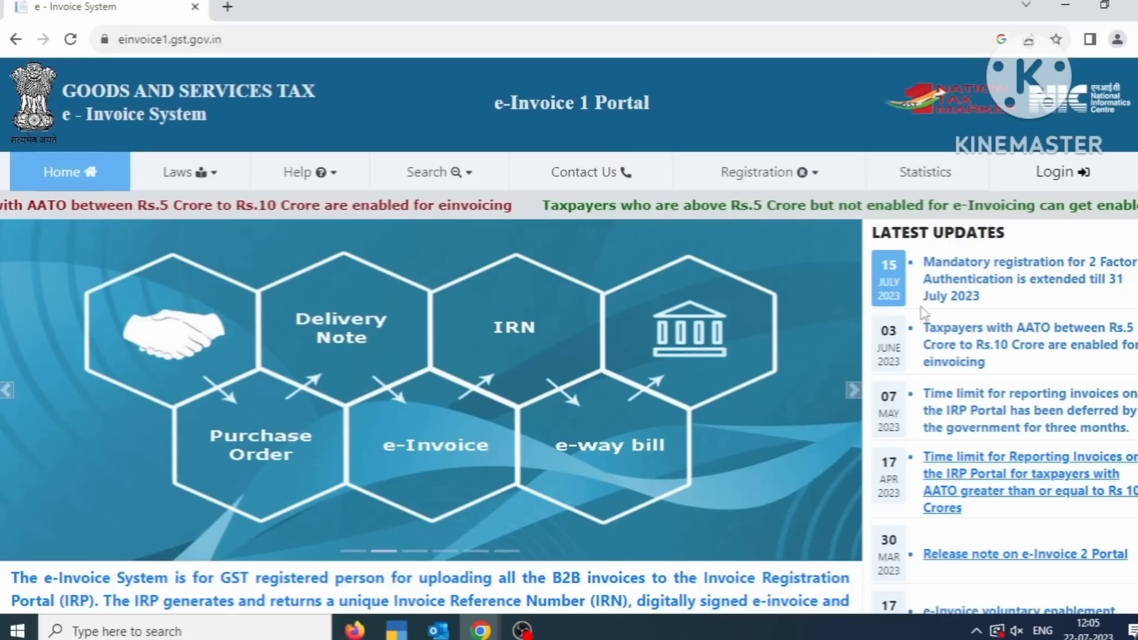
- Check the GSTIN with captcha on the e-Invoice Enablement form, get error 3063 (already enabled), and go back home
click(769, 172)
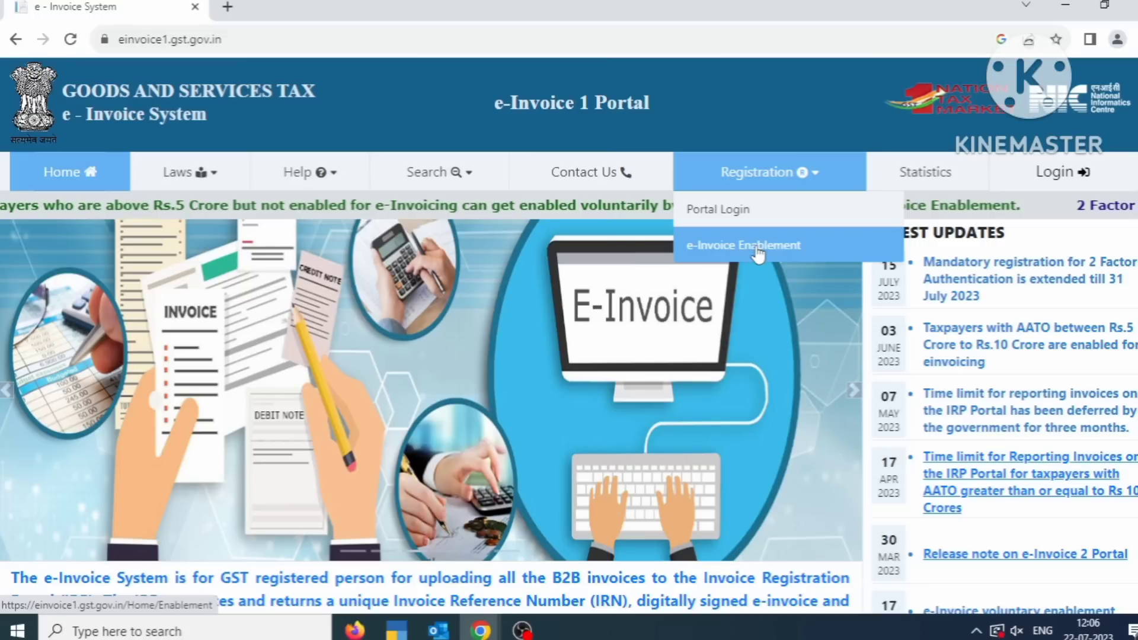
click(758, 254)
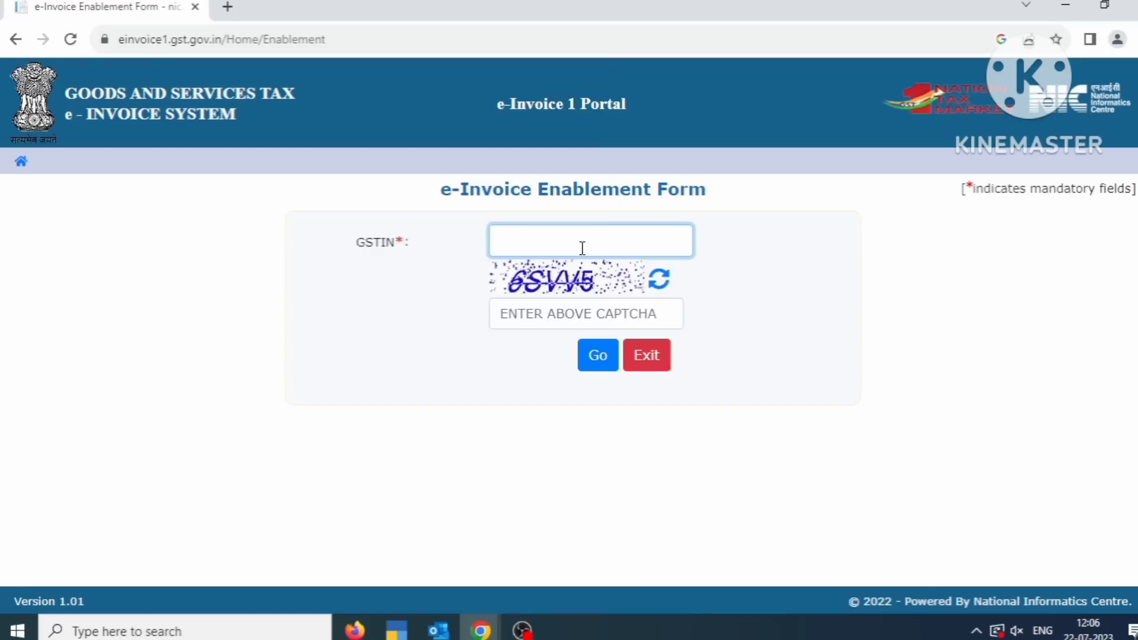
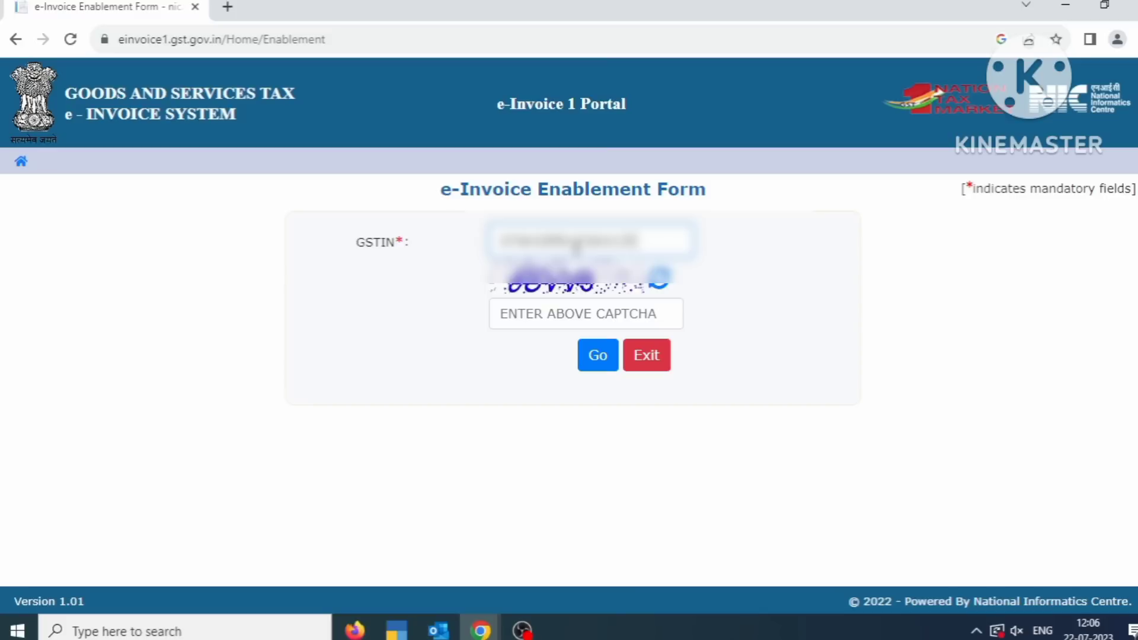
click(619, 311)
text(6SVV)
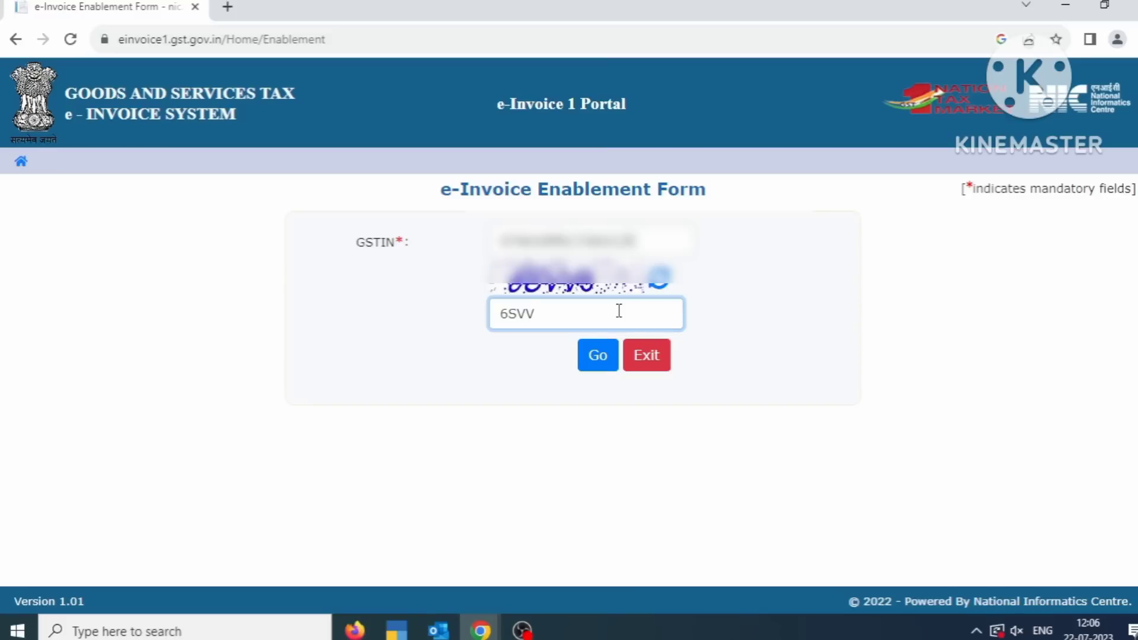
text(5)
key(Return)
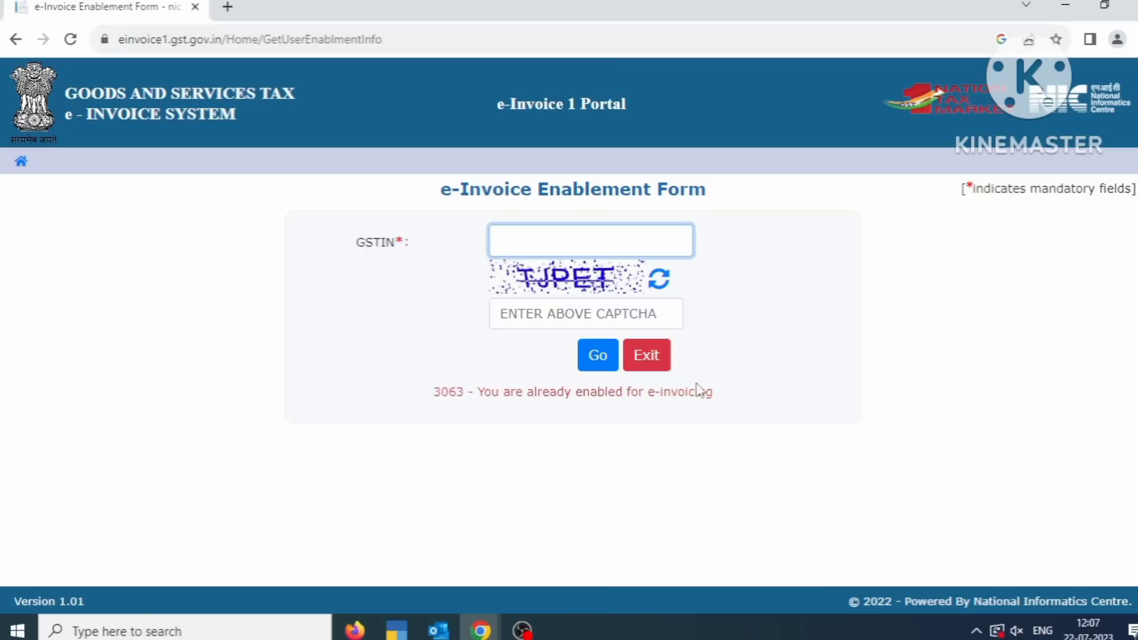
click(17, 38)
- Submit the GSTIN and captcha on the e-Invoice Registration Form, getting error 3027 (already registered)
mouse_move(802, 182)
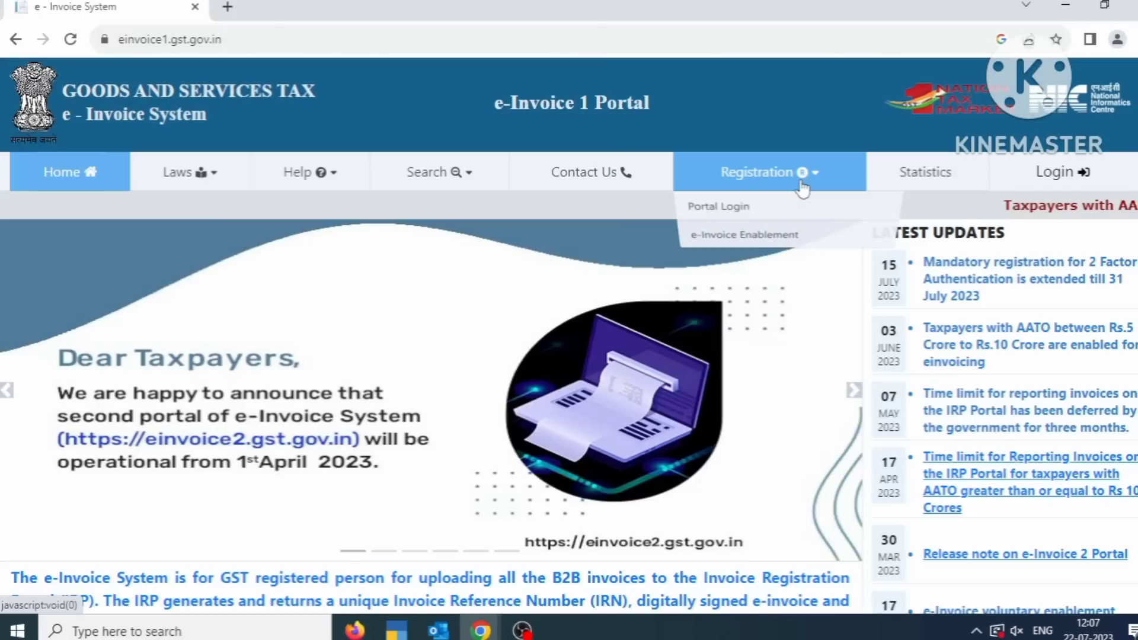
click(742, 213)
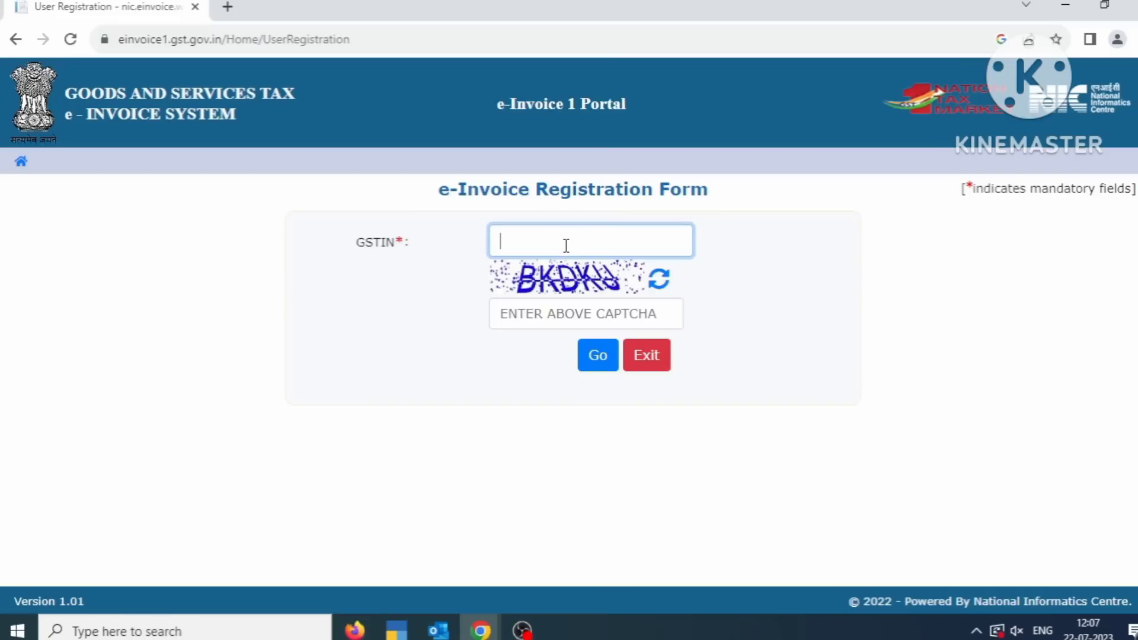
text(07)
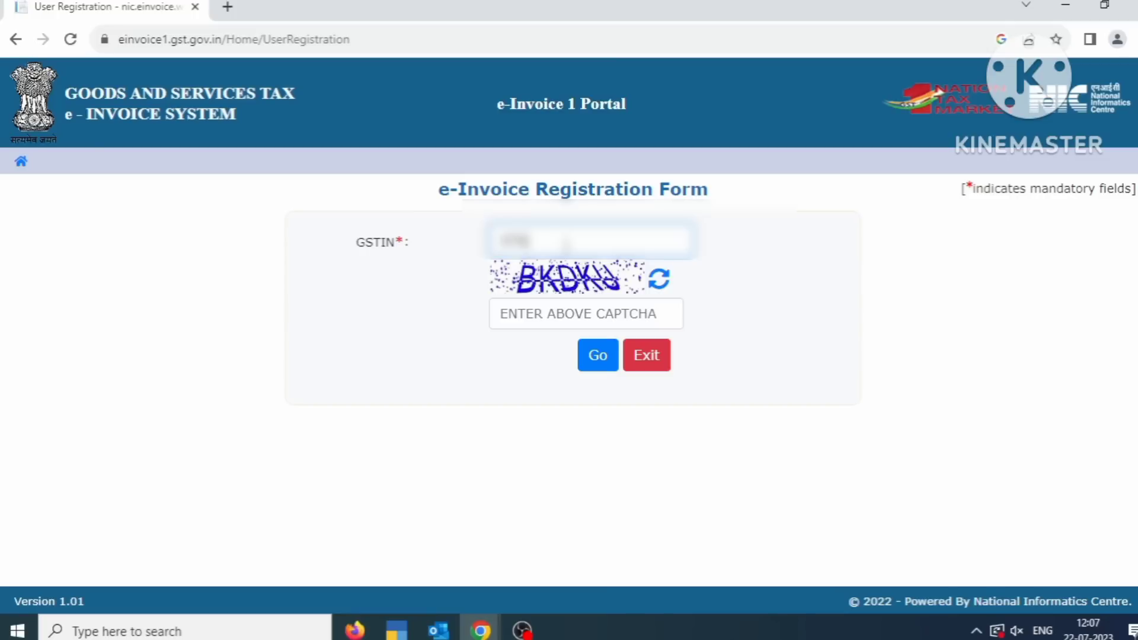
text(*****)
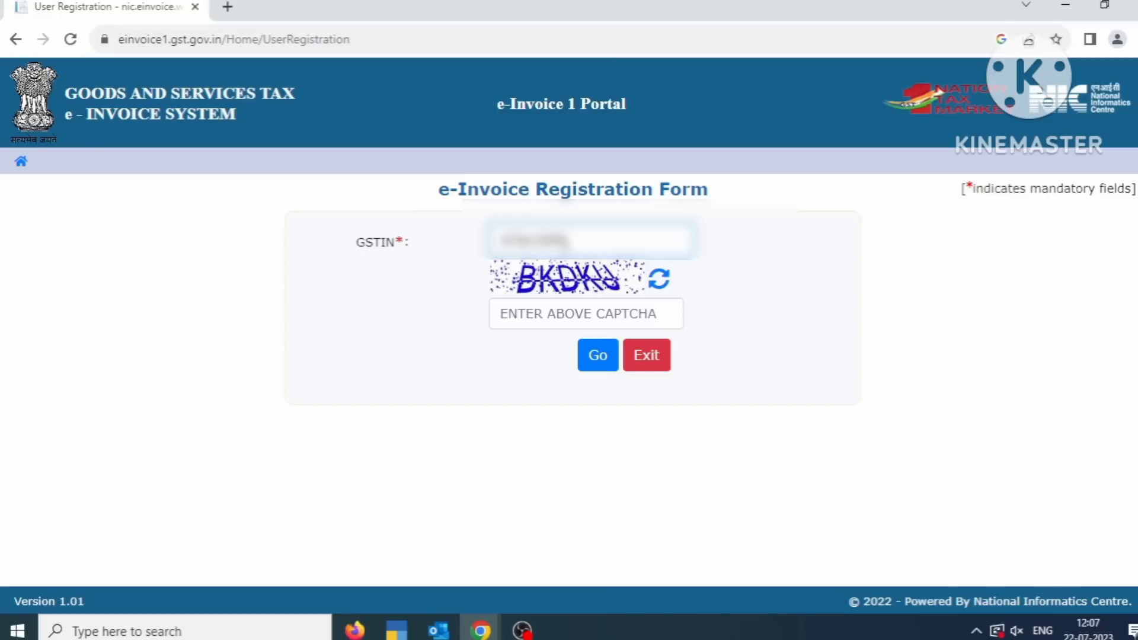
text(****)
key(BackSpace)
text(*****)
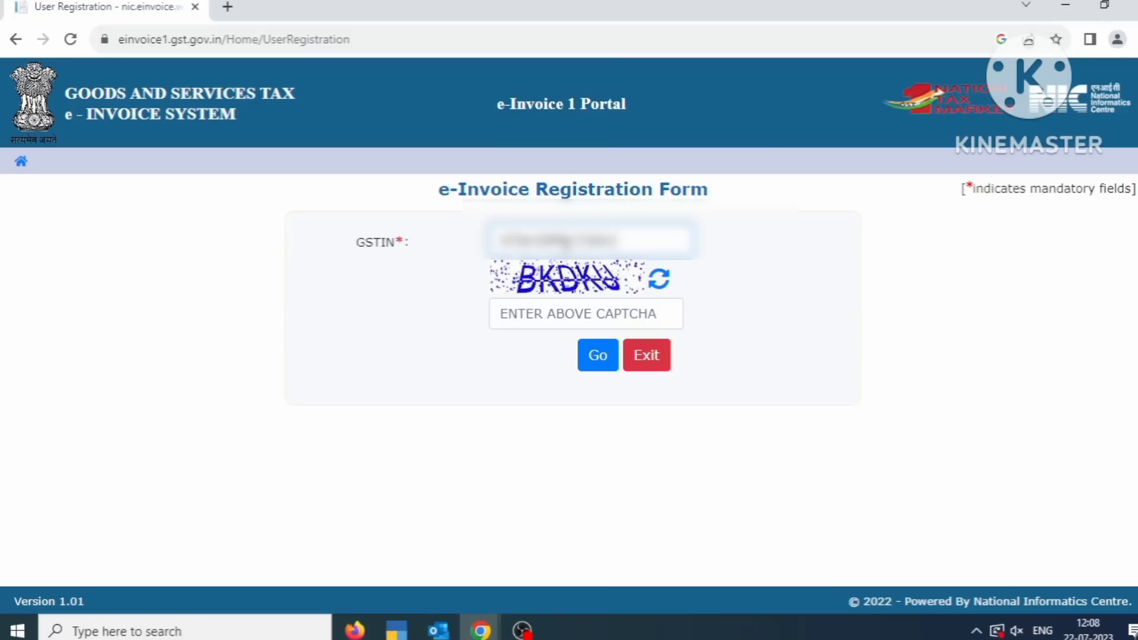
text(***)
click(565, 320)
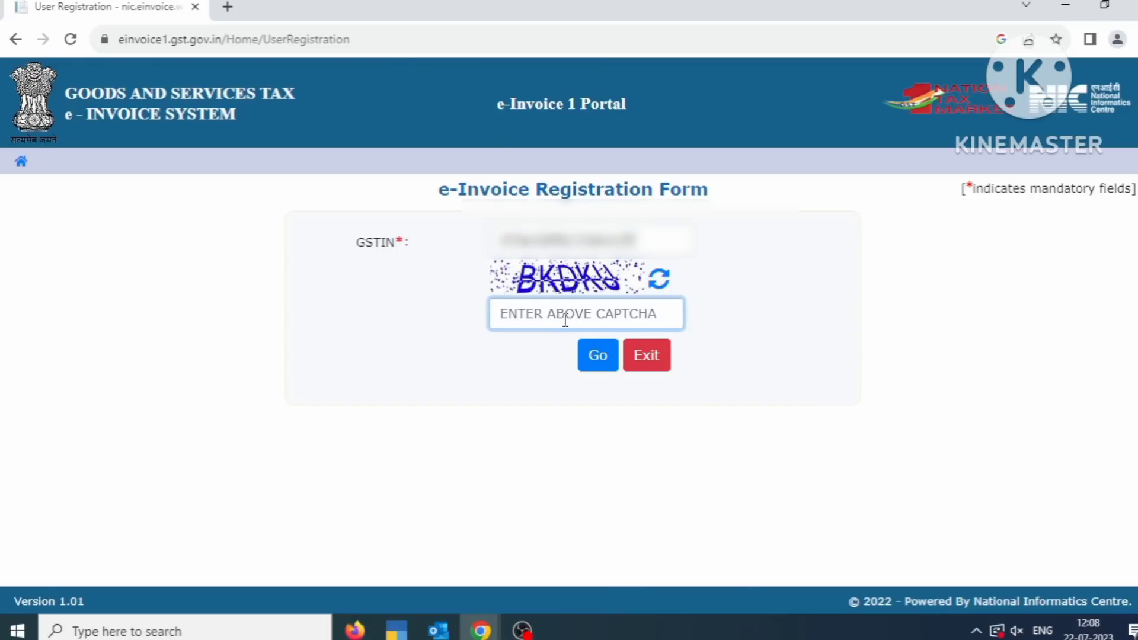
text(BKD)
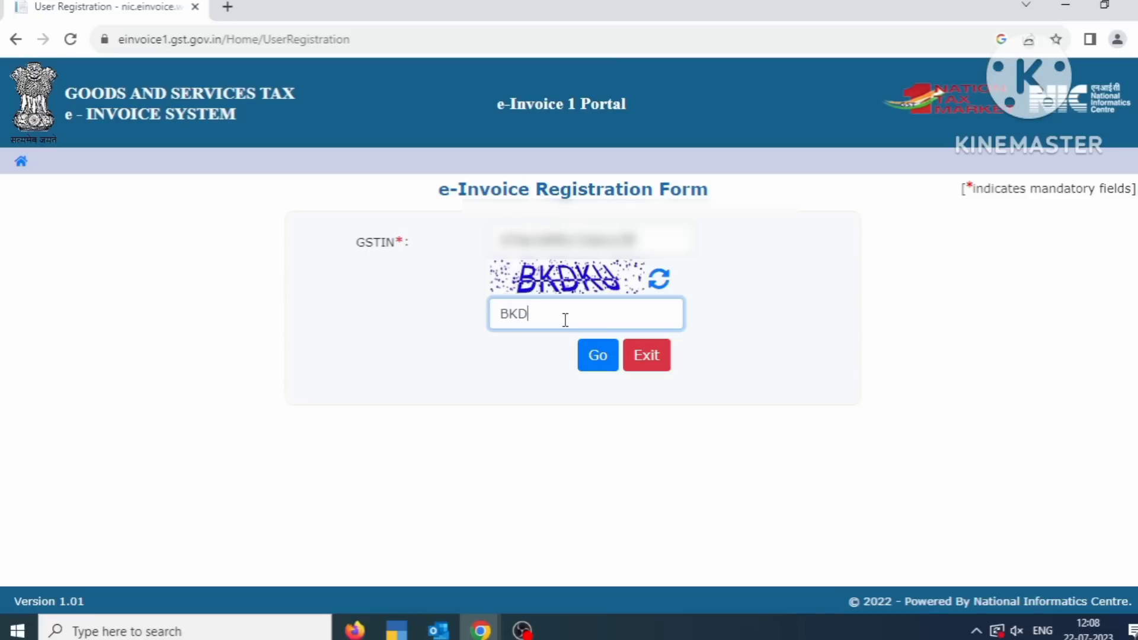
text(KU)
click(584, 355)
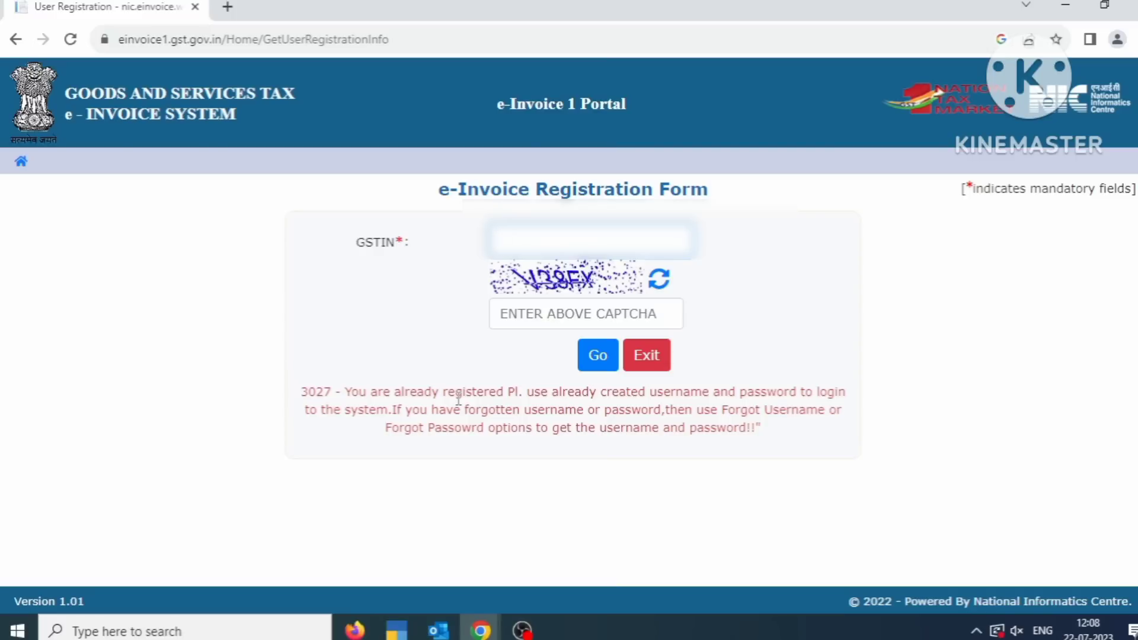
- From the home page, log in with the taxpayer's username, password and the captcha
click(21, 162)
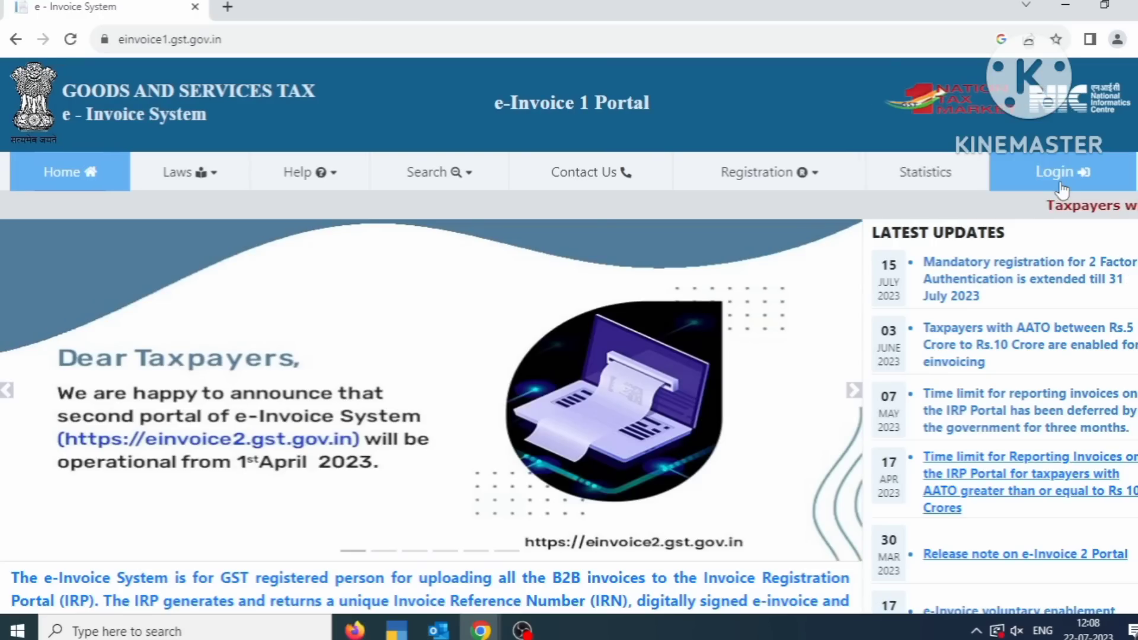
click(1059, 175)
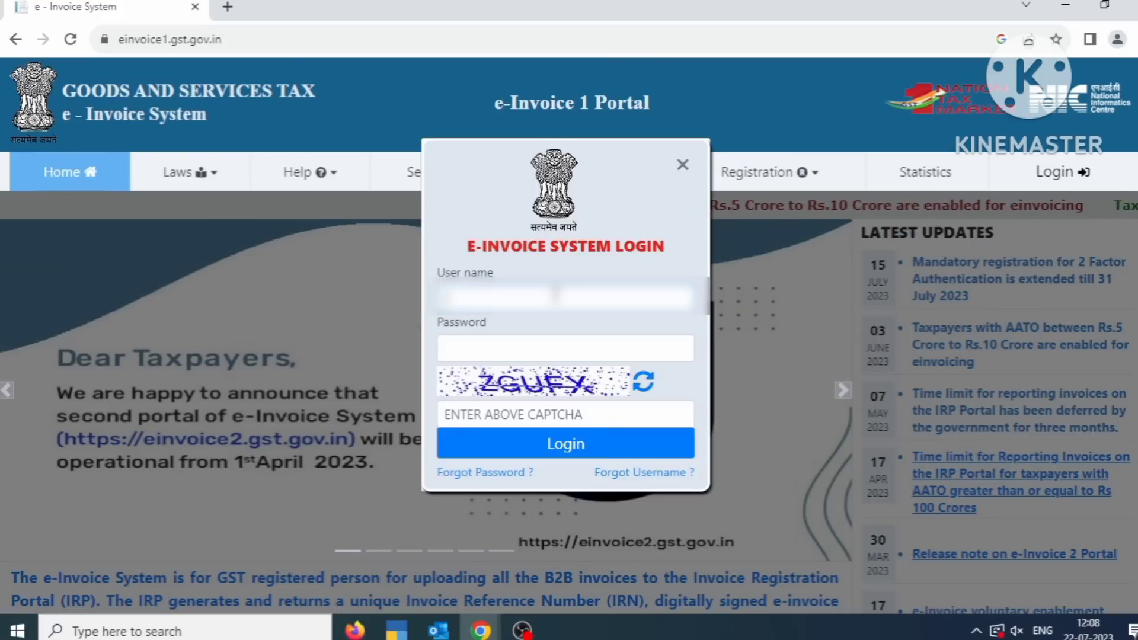
text(a)
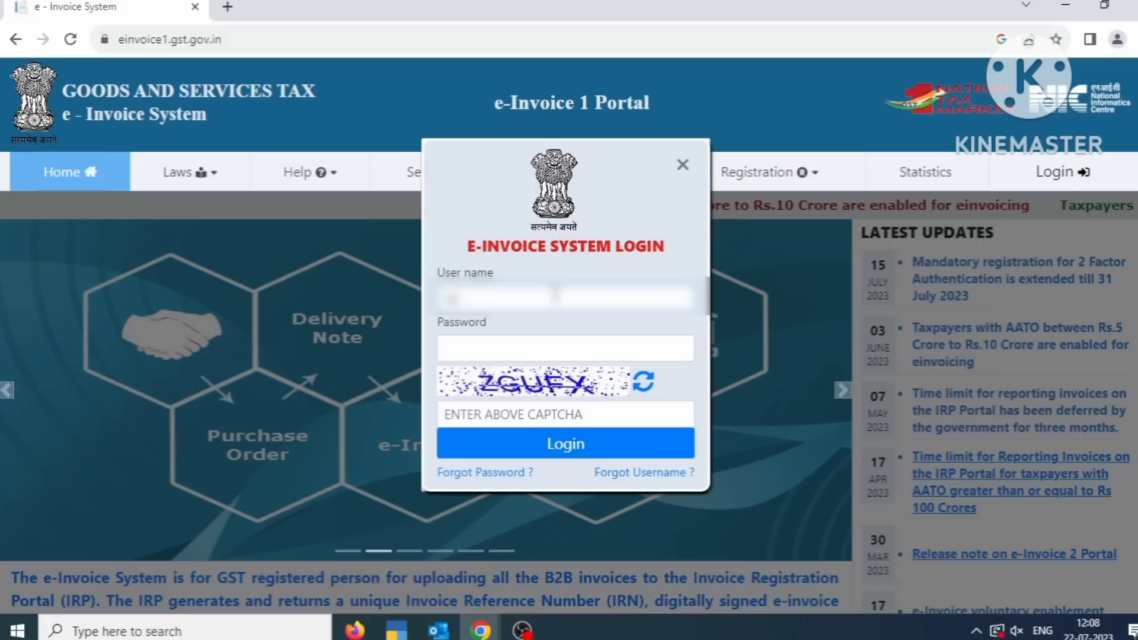
text(?????)
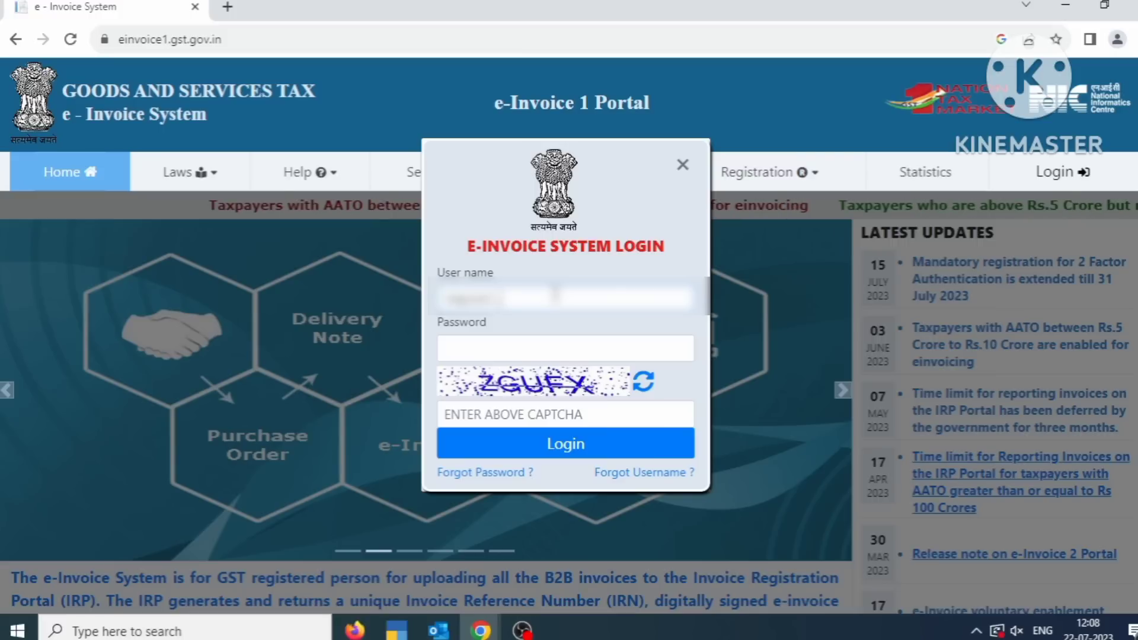
click(539, 346)
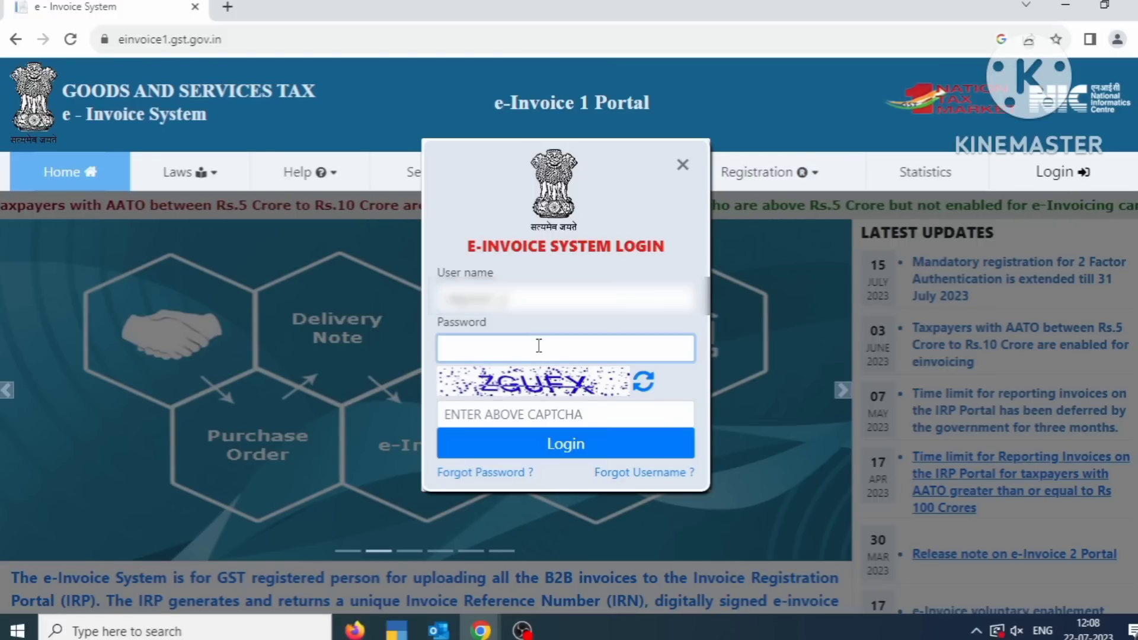
text(?????)
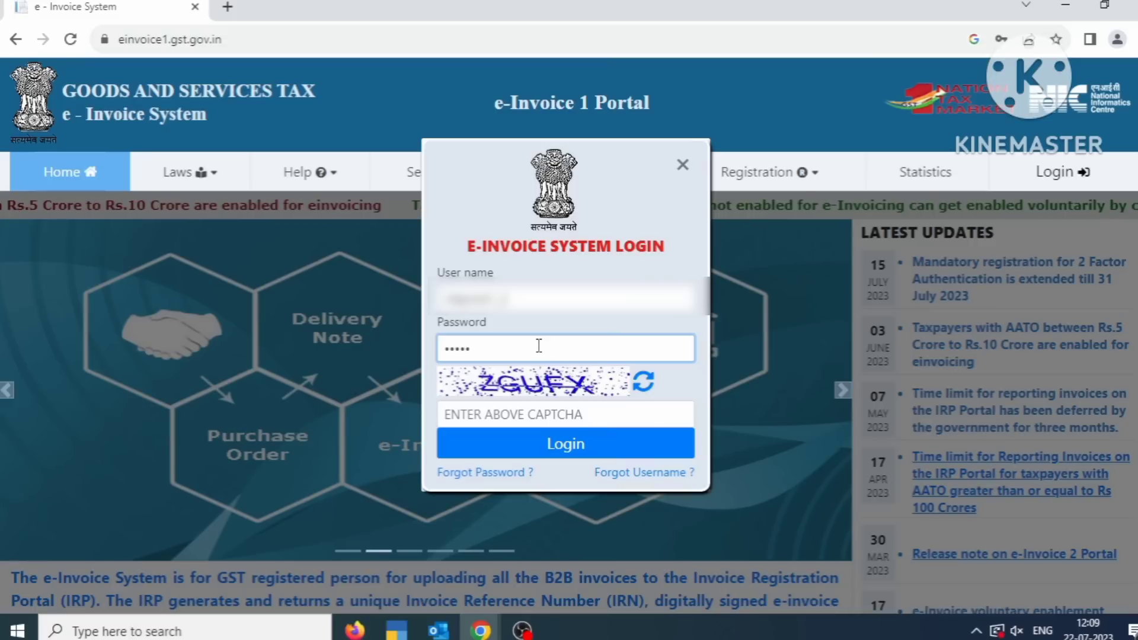
text(??)
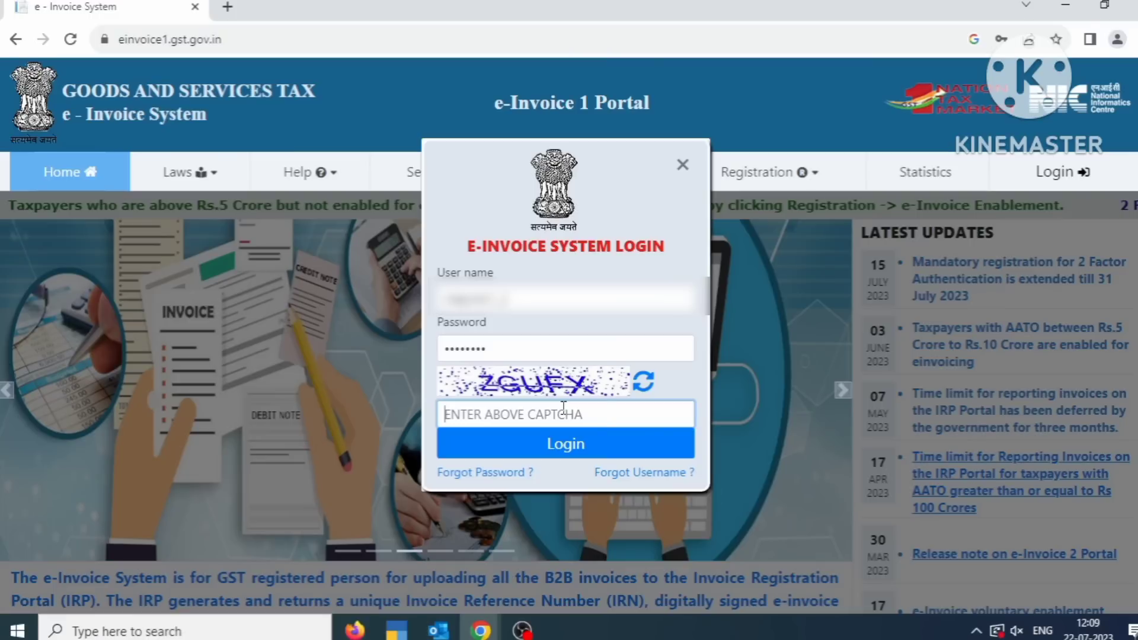
text(ZG)
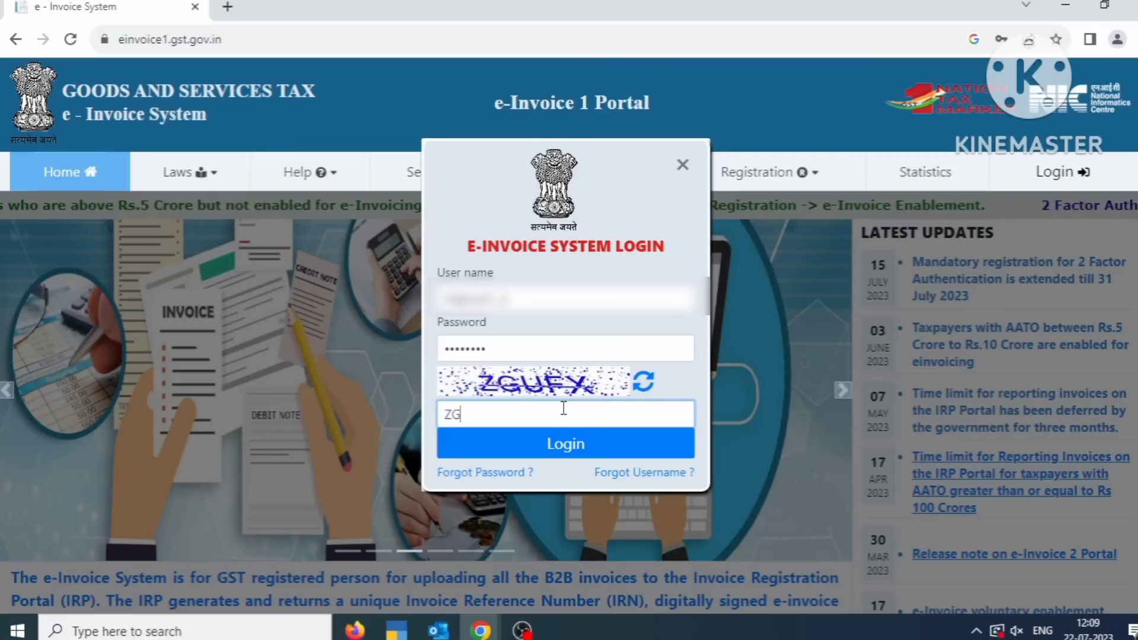
text(UFX)
click(592, 447)
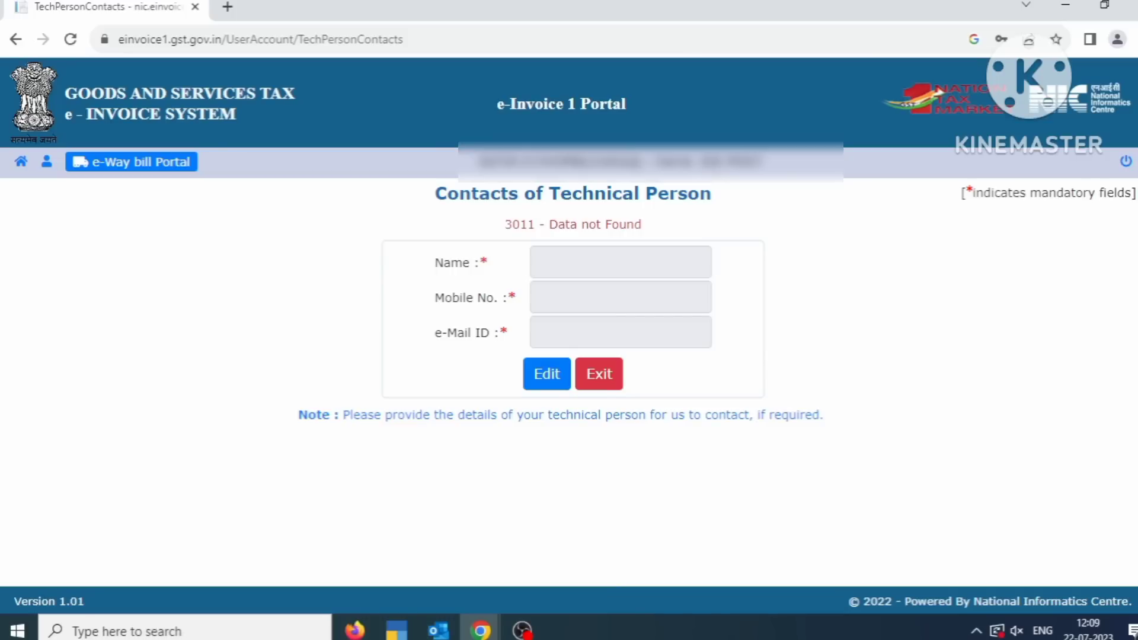
- Exit the Contacts of Technical Person page to reach the Dash Board
click(600, 376)
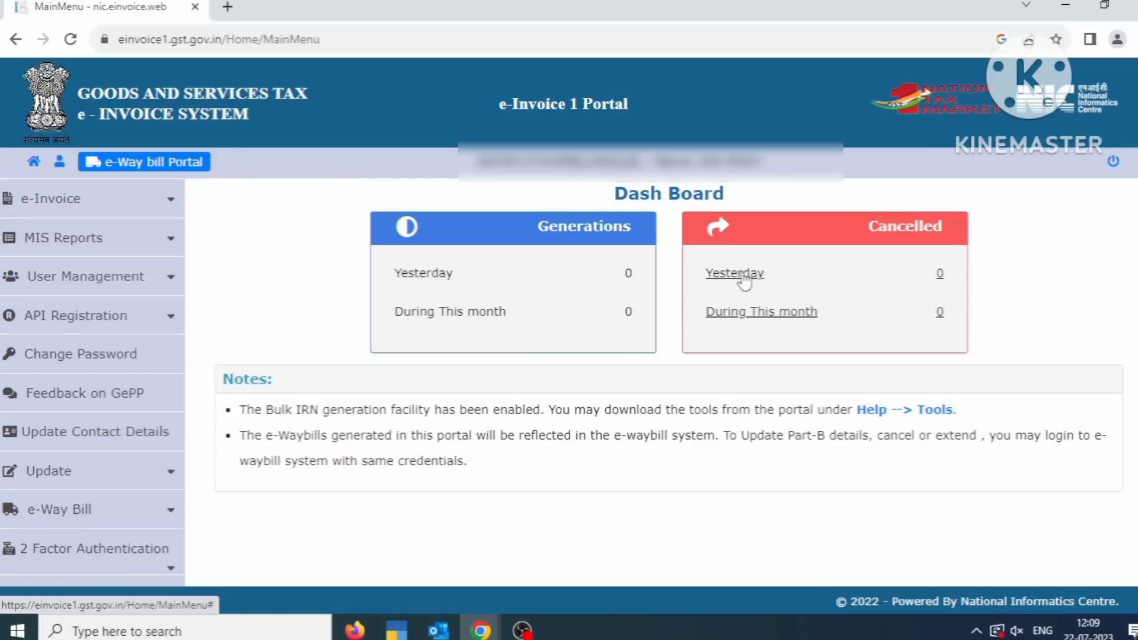
- Expand User Management and then API Registration in the dashboard's left menu
click(164, 202)
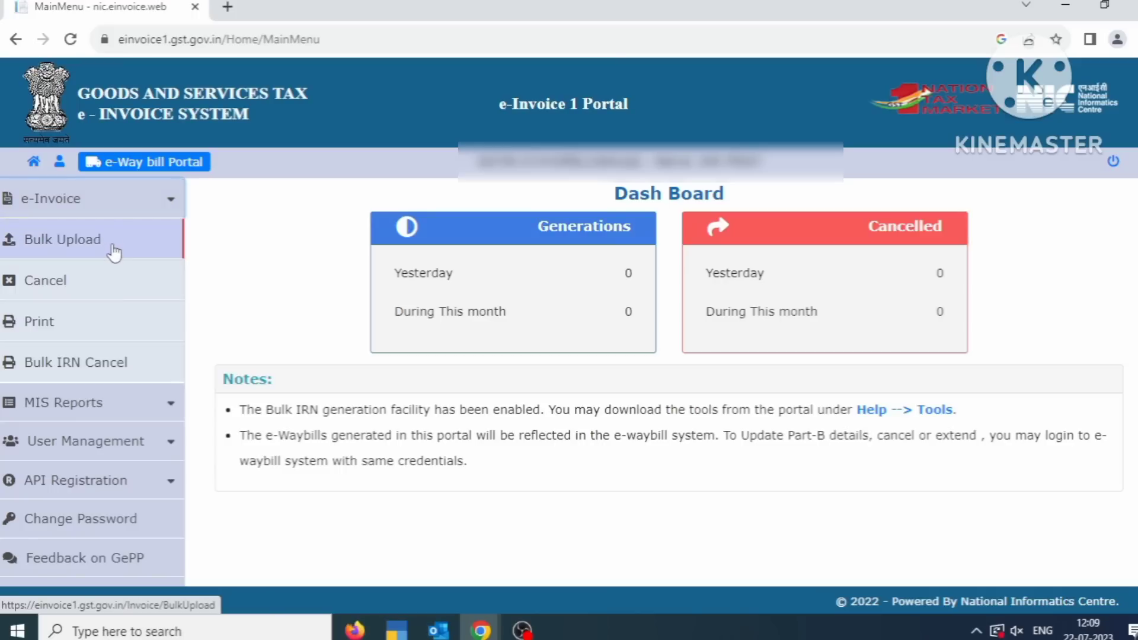
click(166, 402)
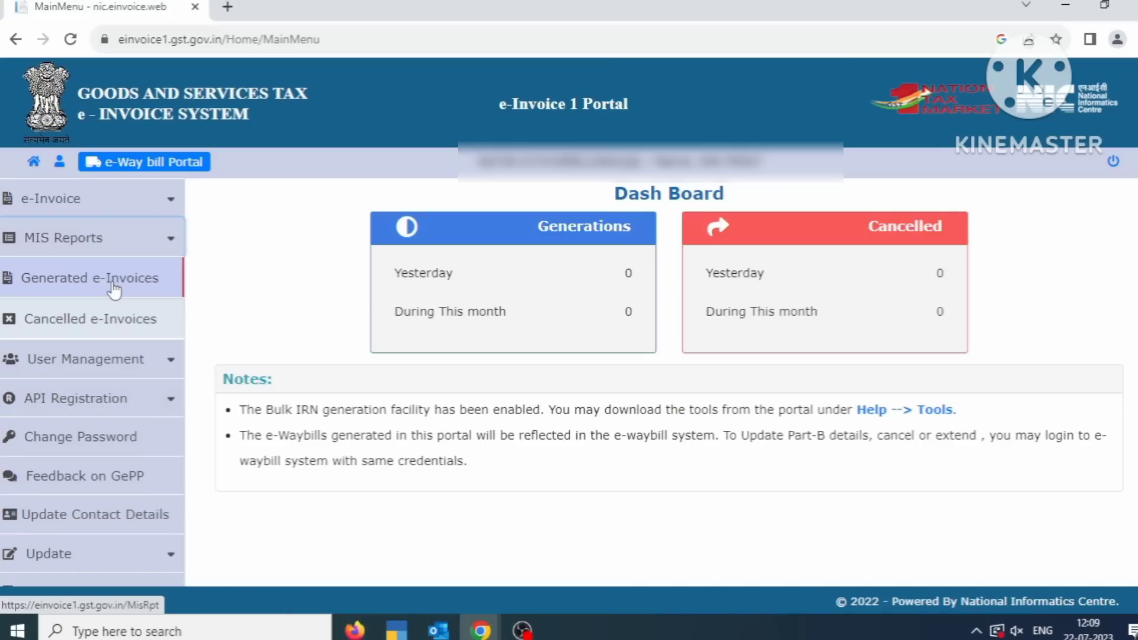
click(165, 377)
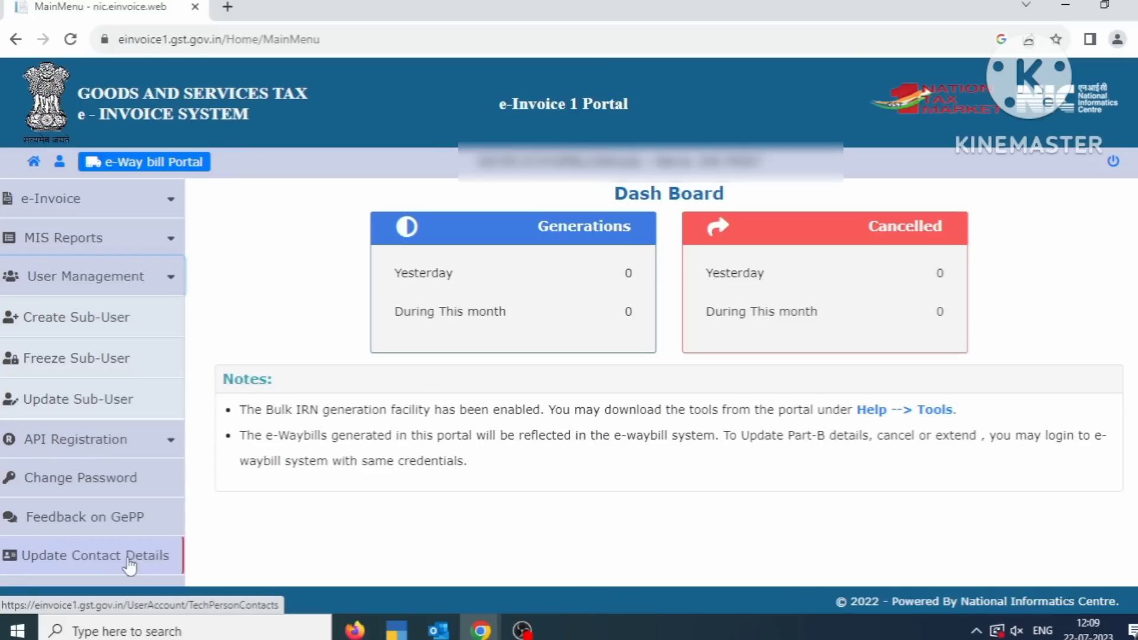
scroll(148, 450, down, 2)
click(166, 333)
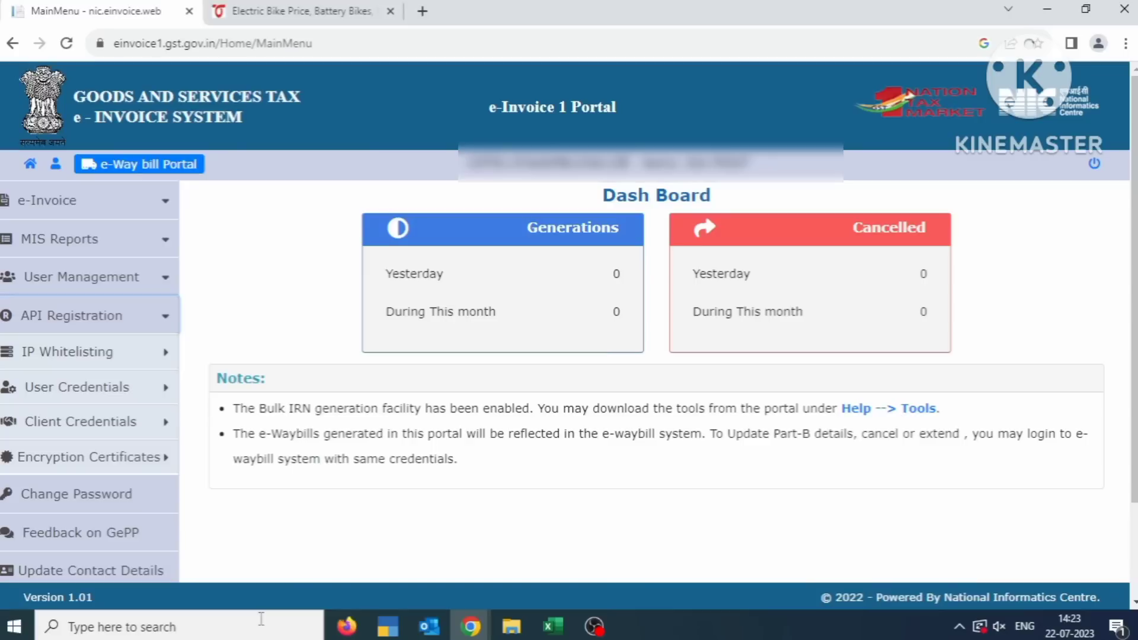
- Choose User Credentials > Create API User, dismiss the OTP notice, and enter the received OTP
click(101, 395)
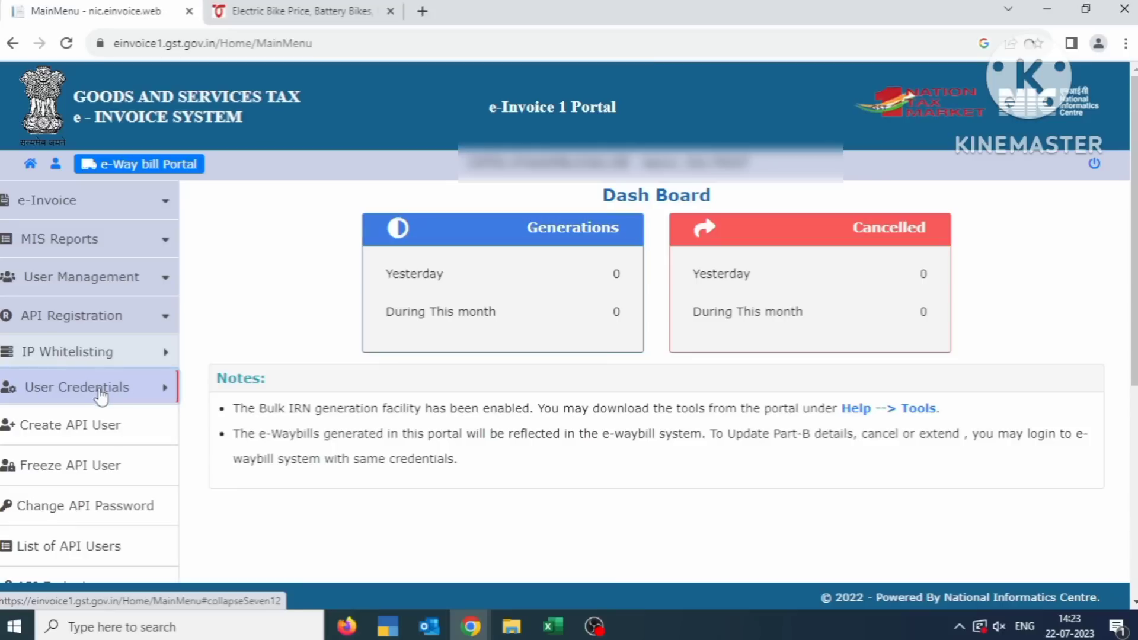
click(101, 431)
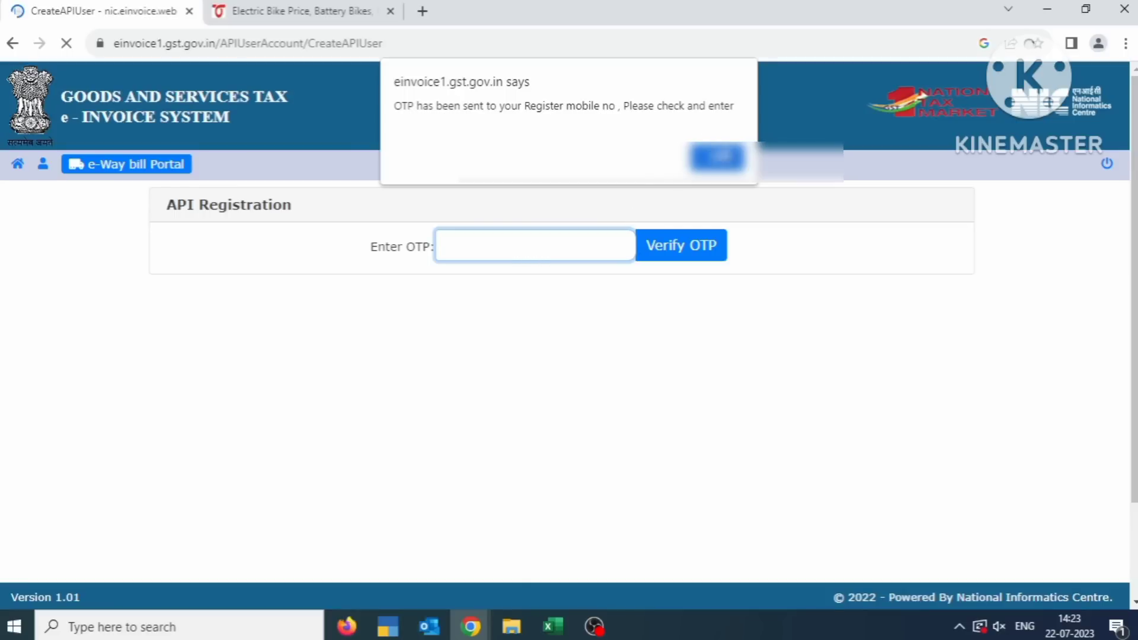
key(Return)
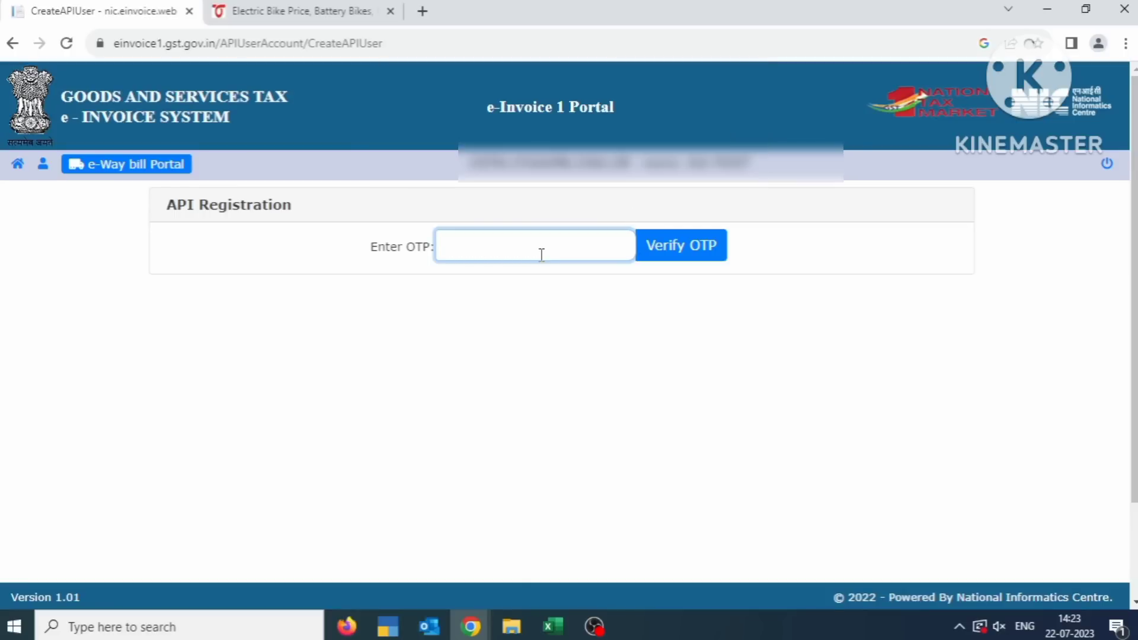
text(18)
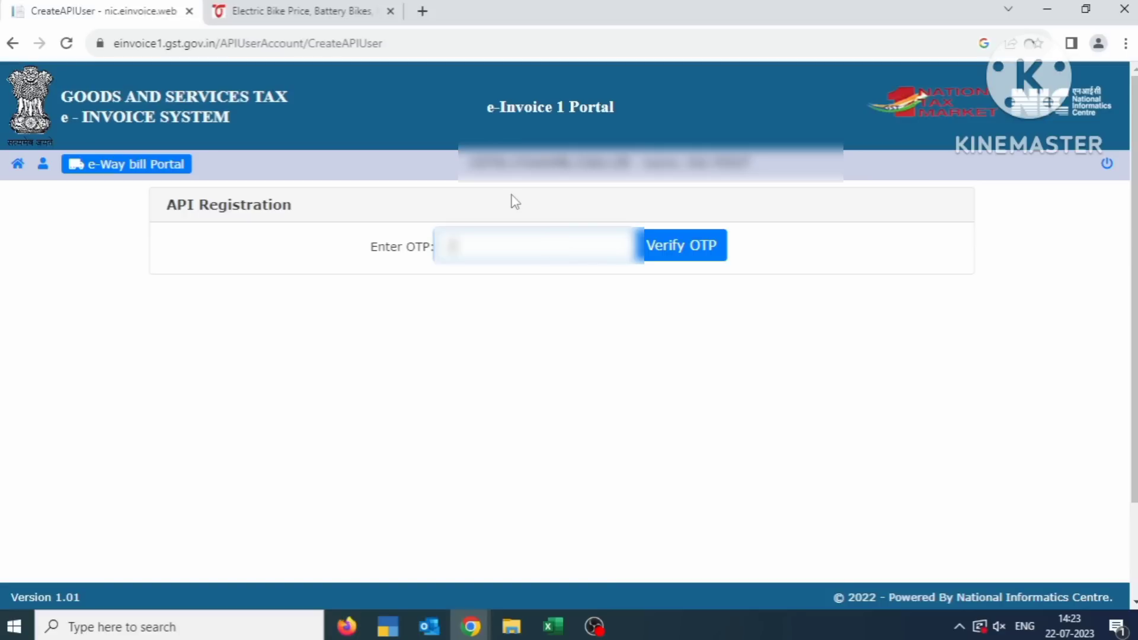
text(****)
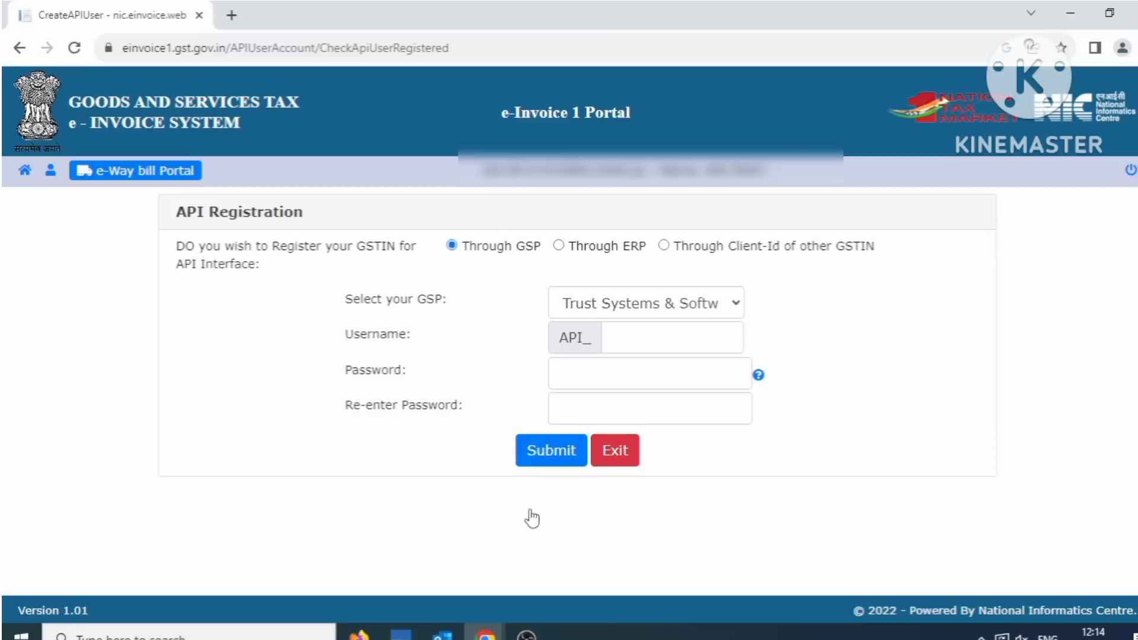
- Pick Tally ( India) Private Ltd from the Select your GSP dropdown
click(688, 305)
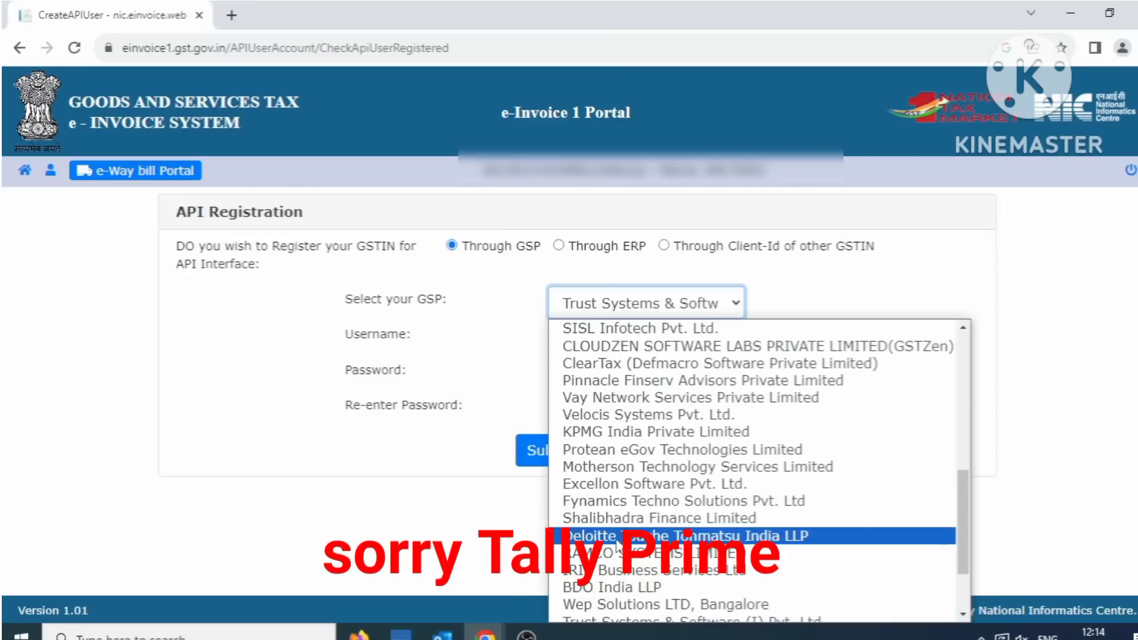
scroll(667, 492, down, 1)
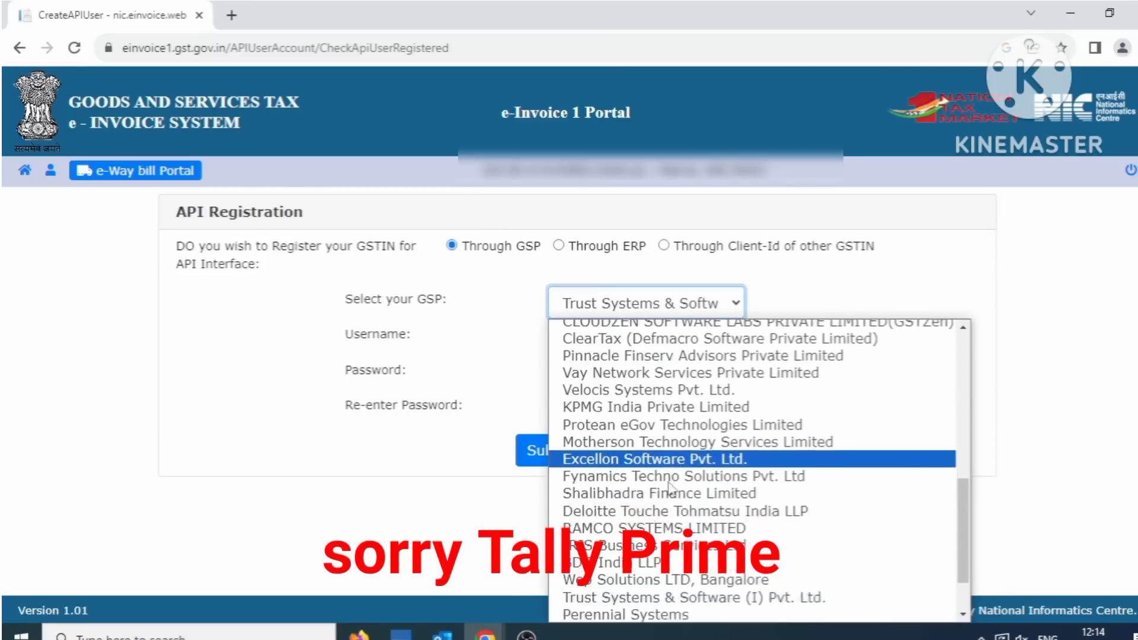
scroll(675, 468, up, 8)
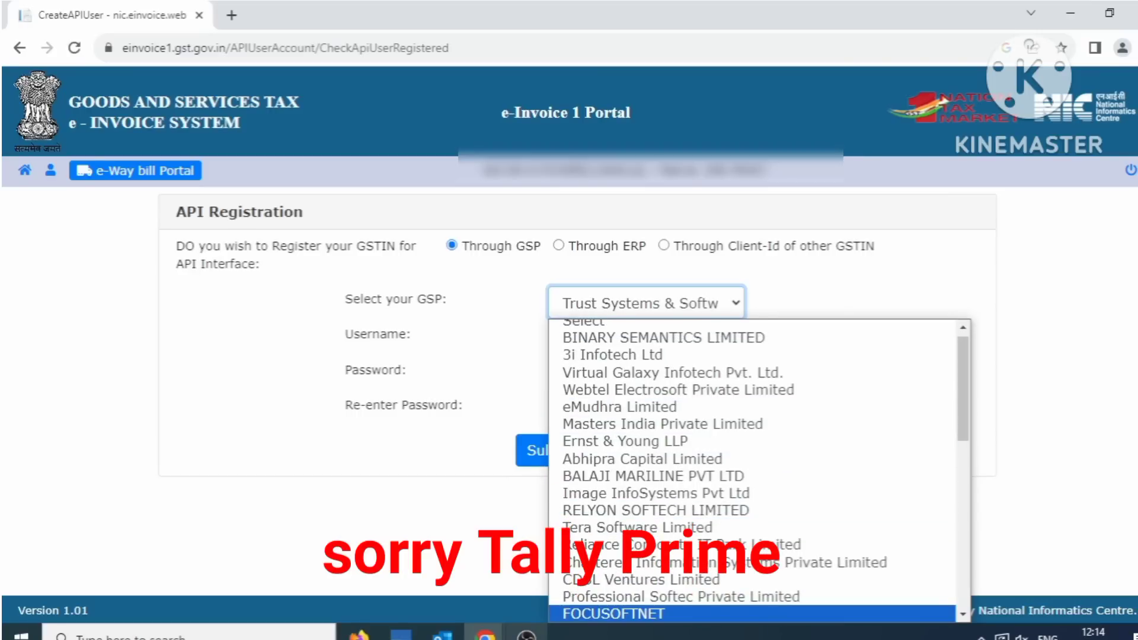
mouse_move(525, 635)
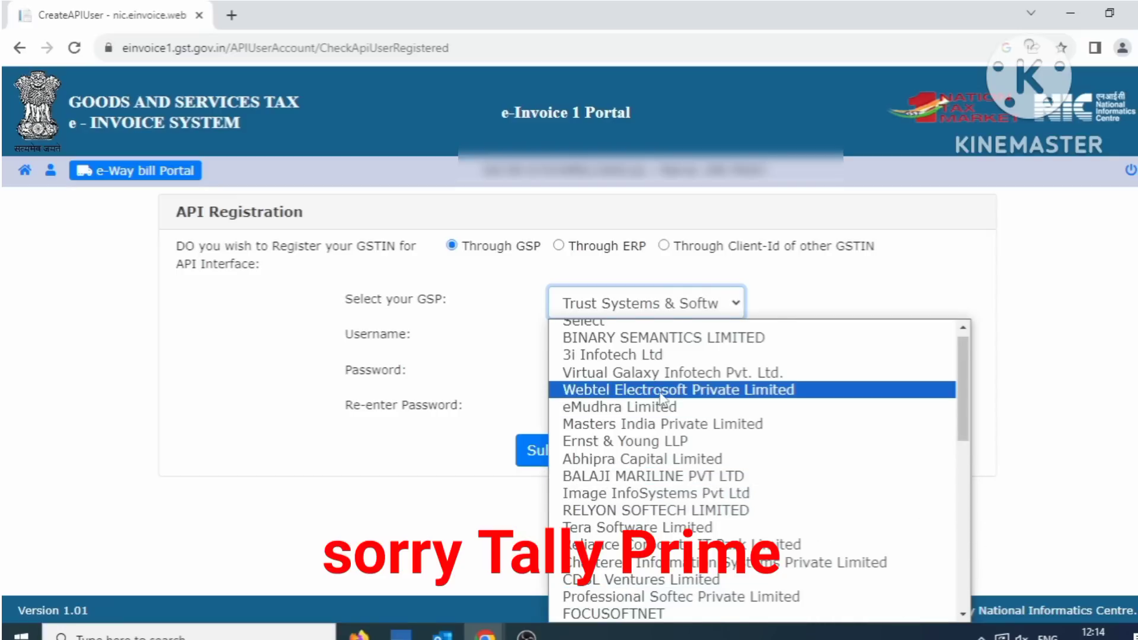
scroll(664, 397, up, 1)
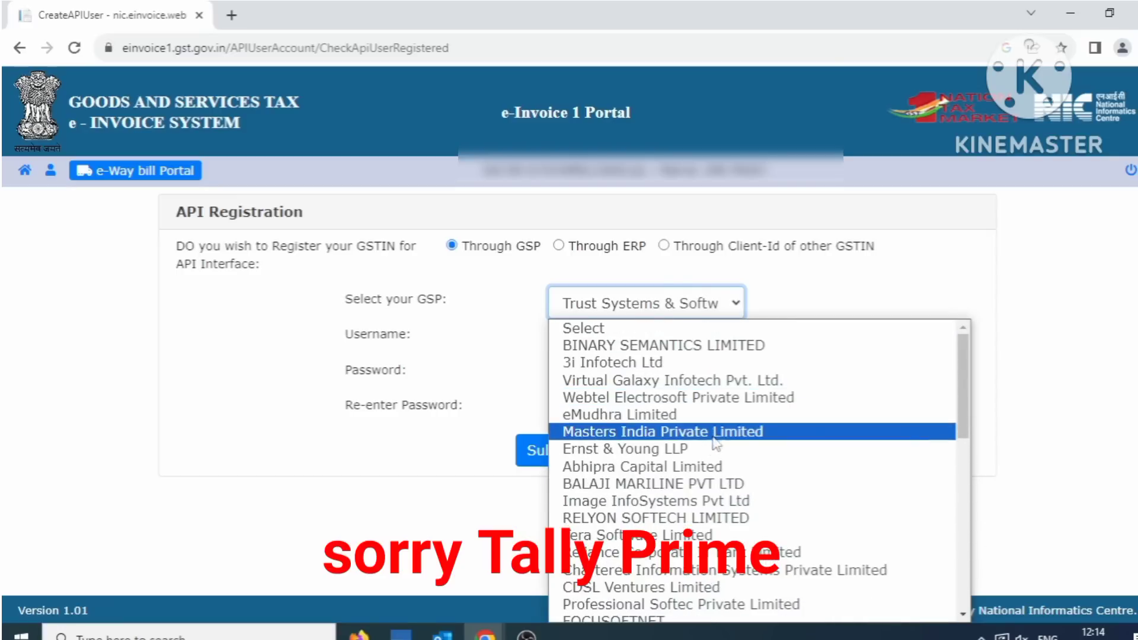
click(964, 616)
click(965, 616)
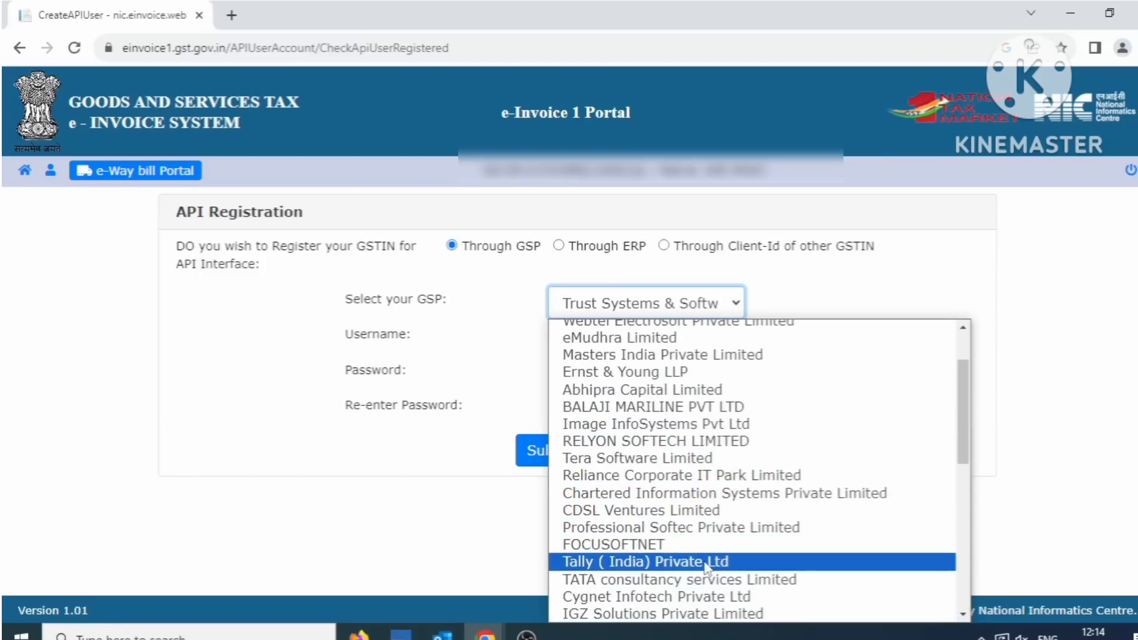
click(705, 565)
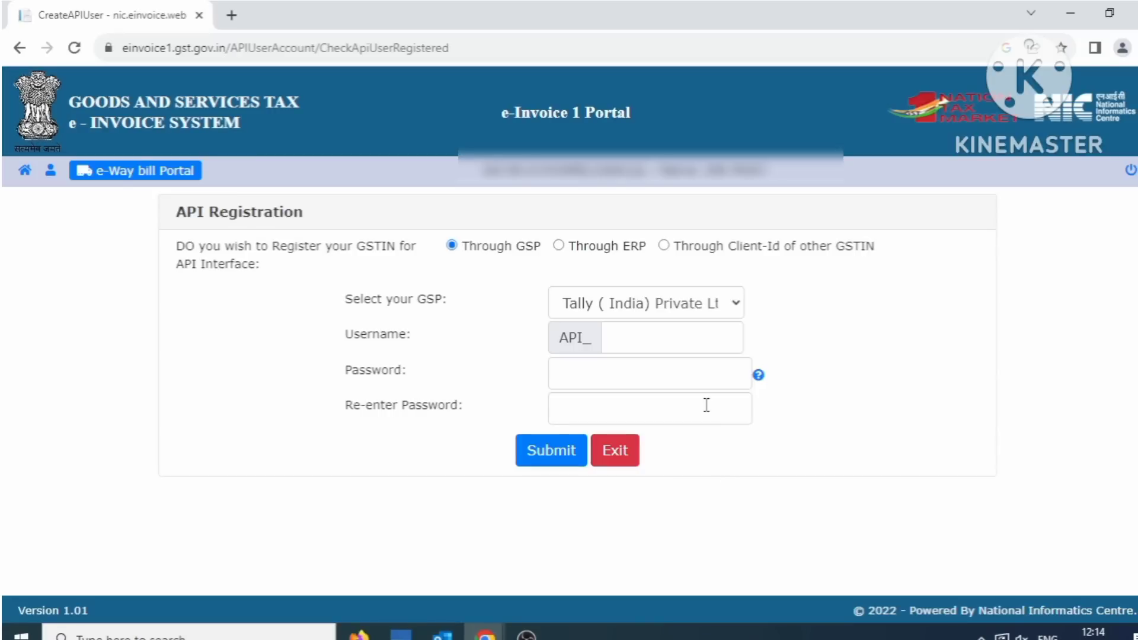
- Fill in the API username, password and password confirmation, then submit the form
click(653, 334)
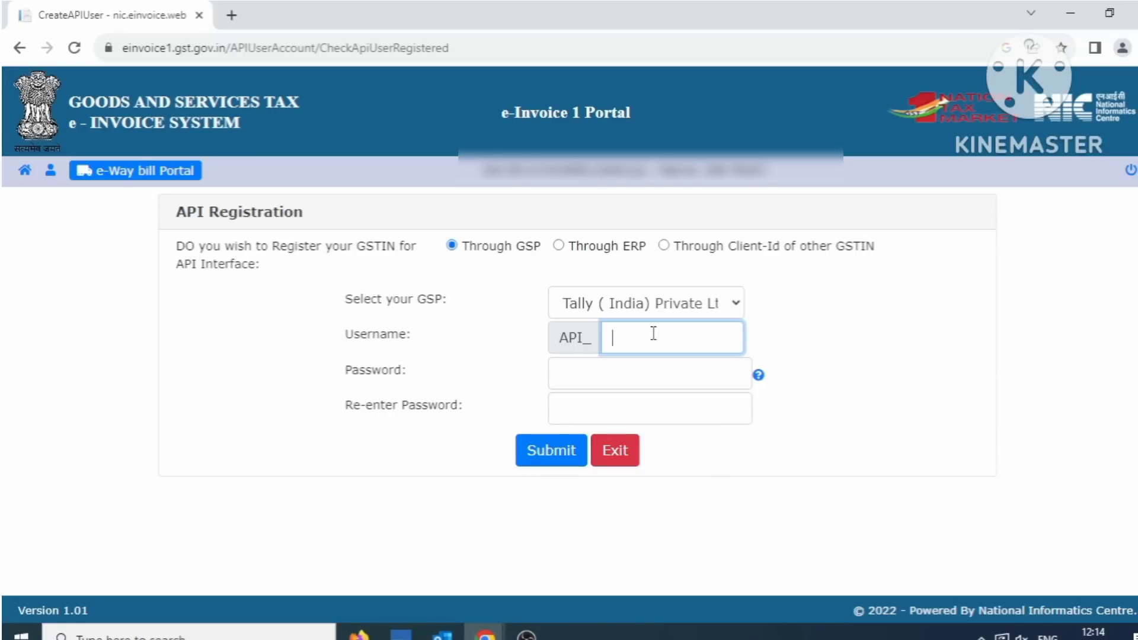
text(ta)
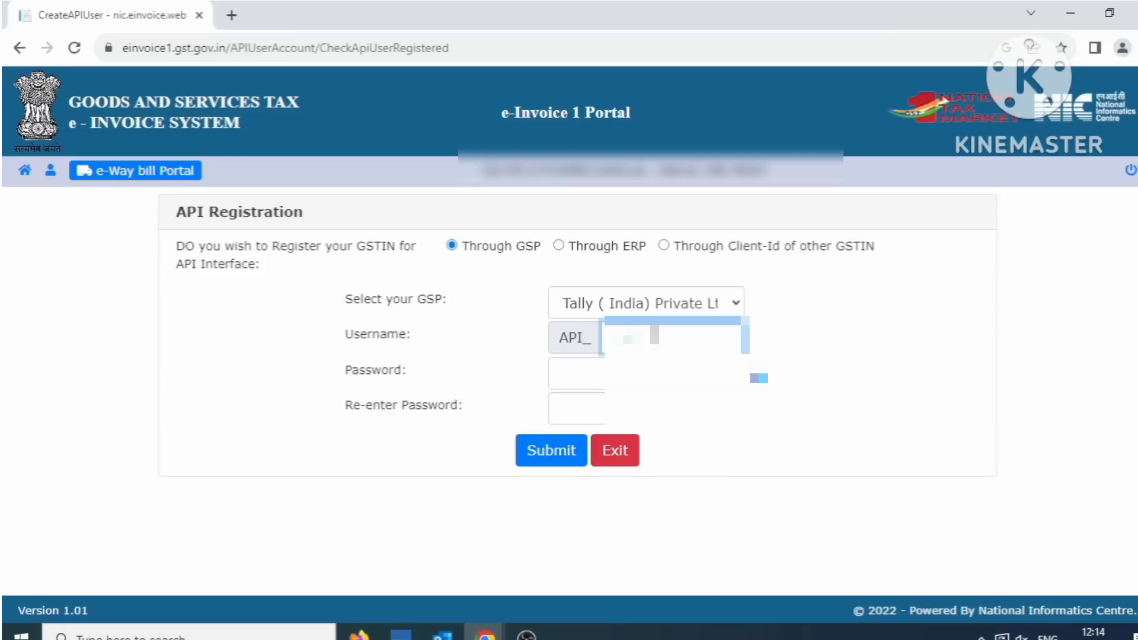
text(lly123)
click(654, 378)
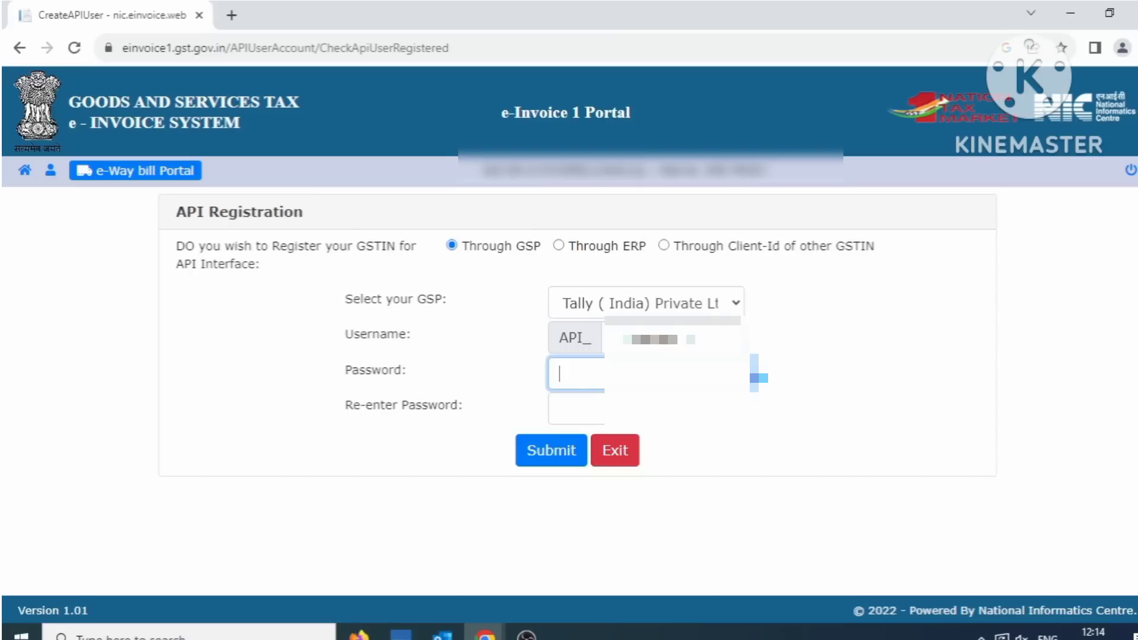
text(••••••)
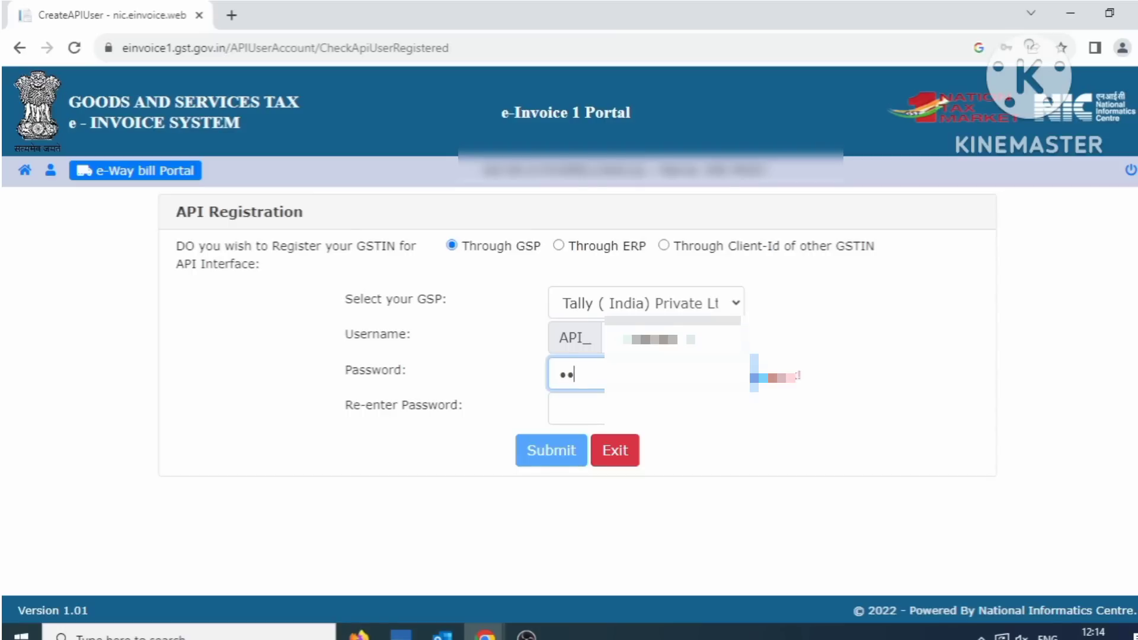
text(•)
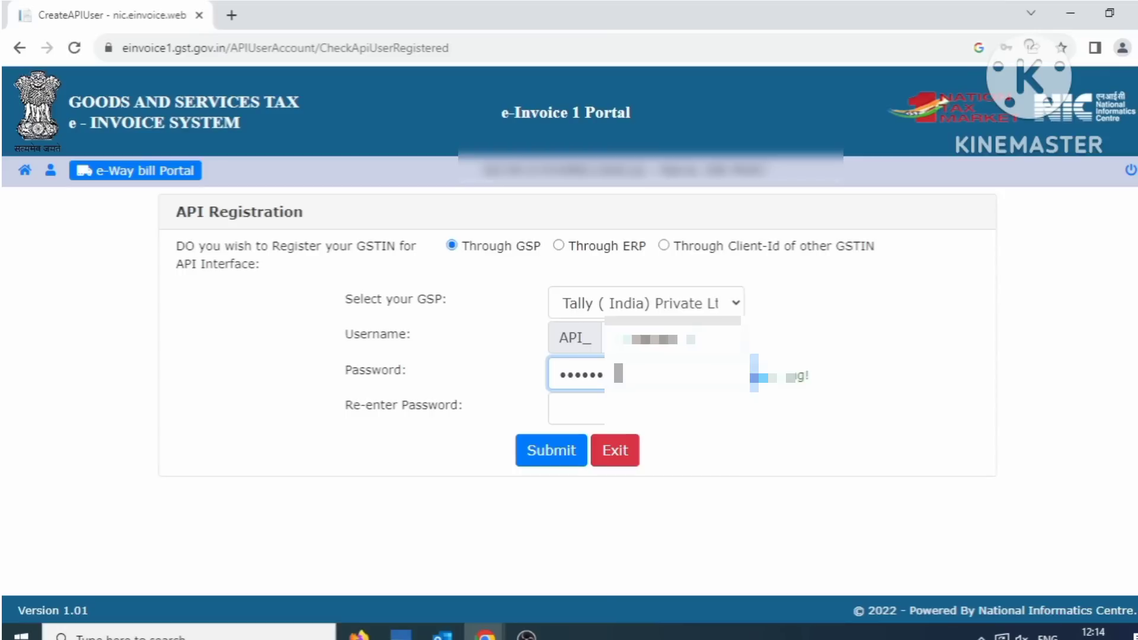
click(588, 419)
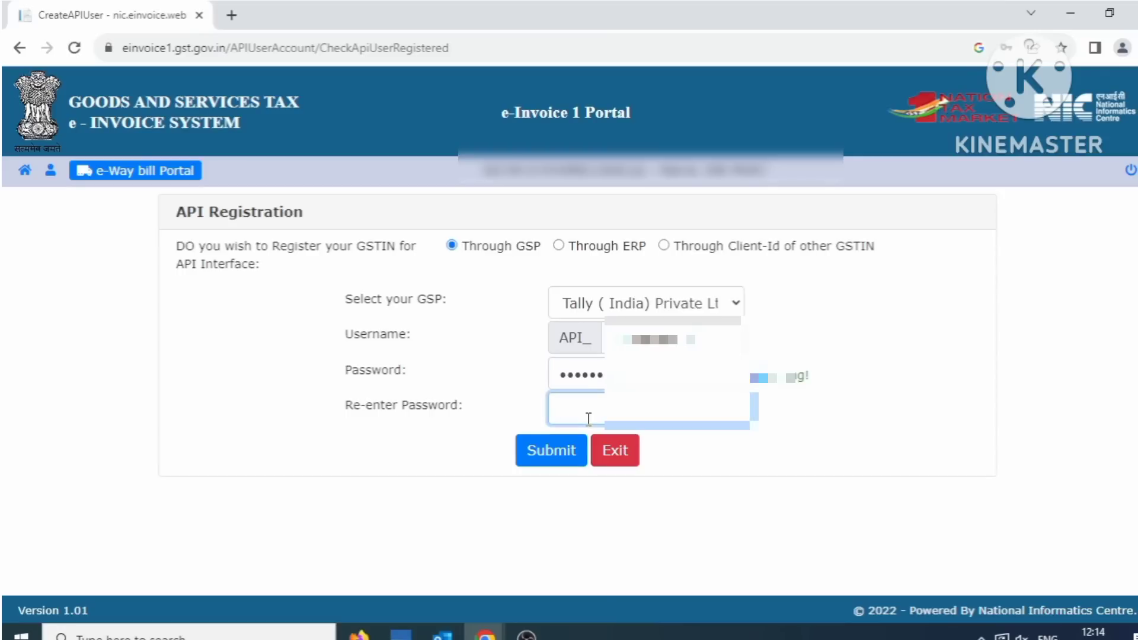
text(•••••)
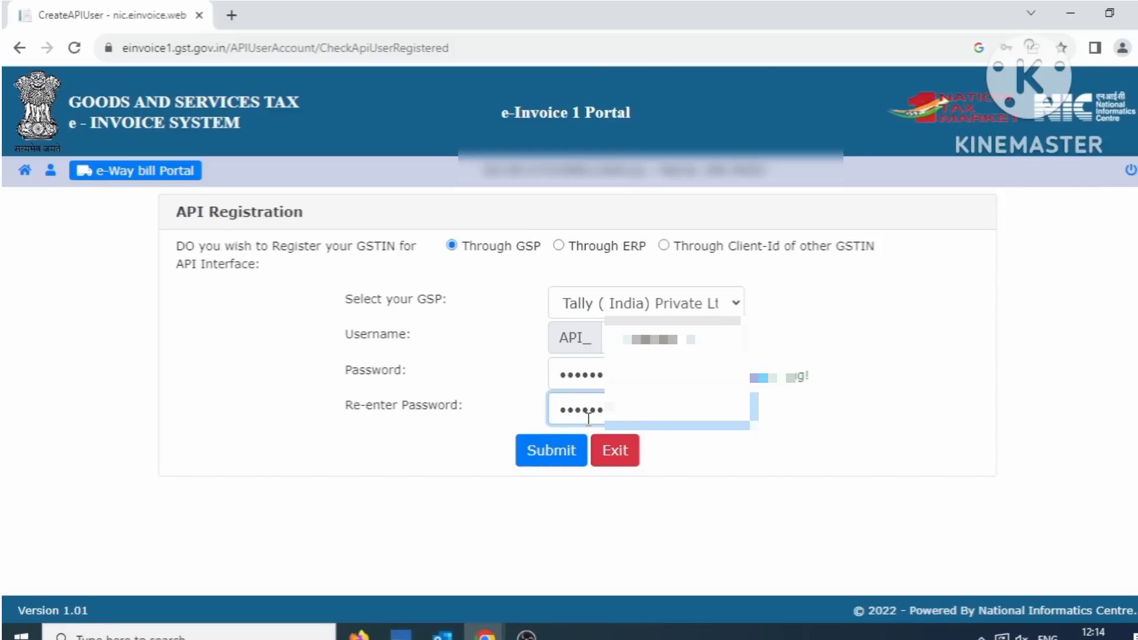
click(563, 462)
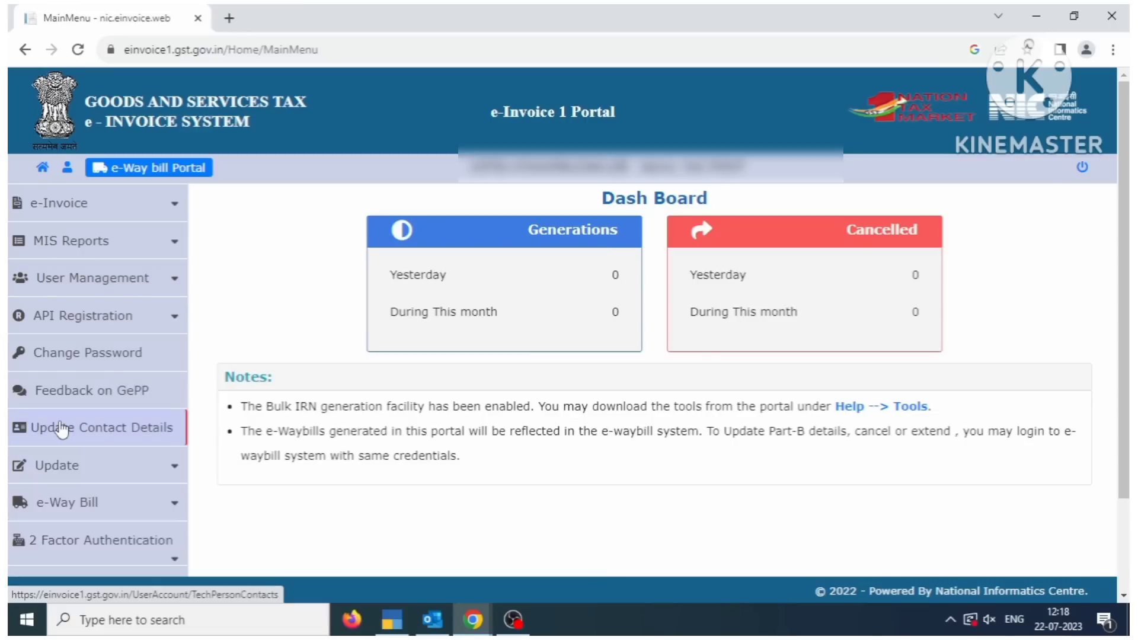
- Open API Registration > User Credentials > List of API Users from the left menu
click(70, 316)
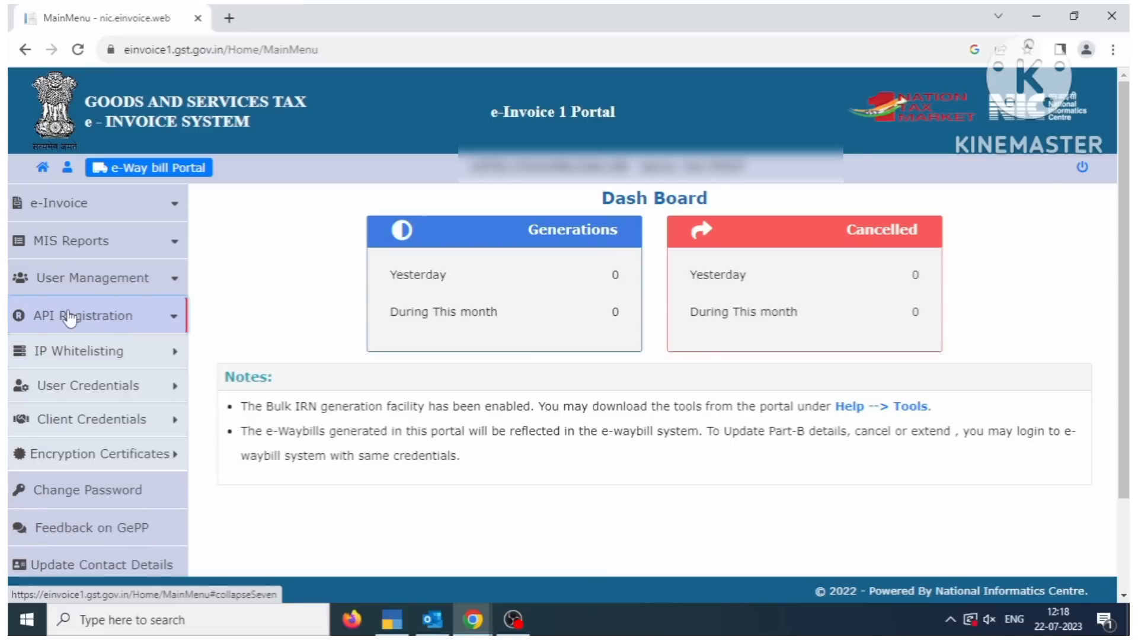
click(167, 391)
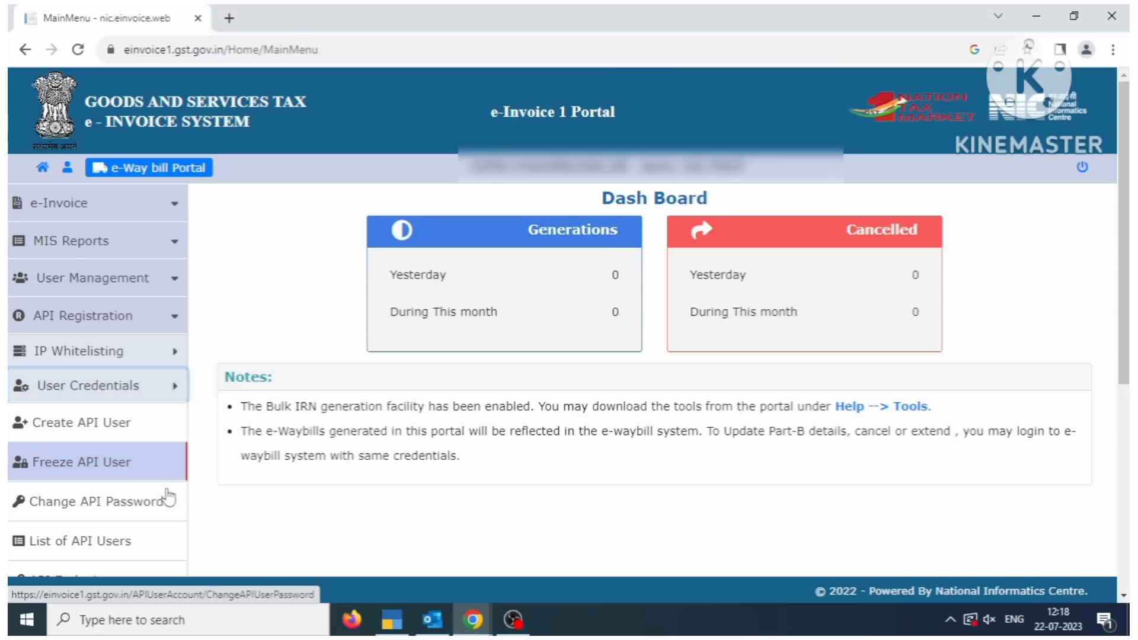
click(95, 554)
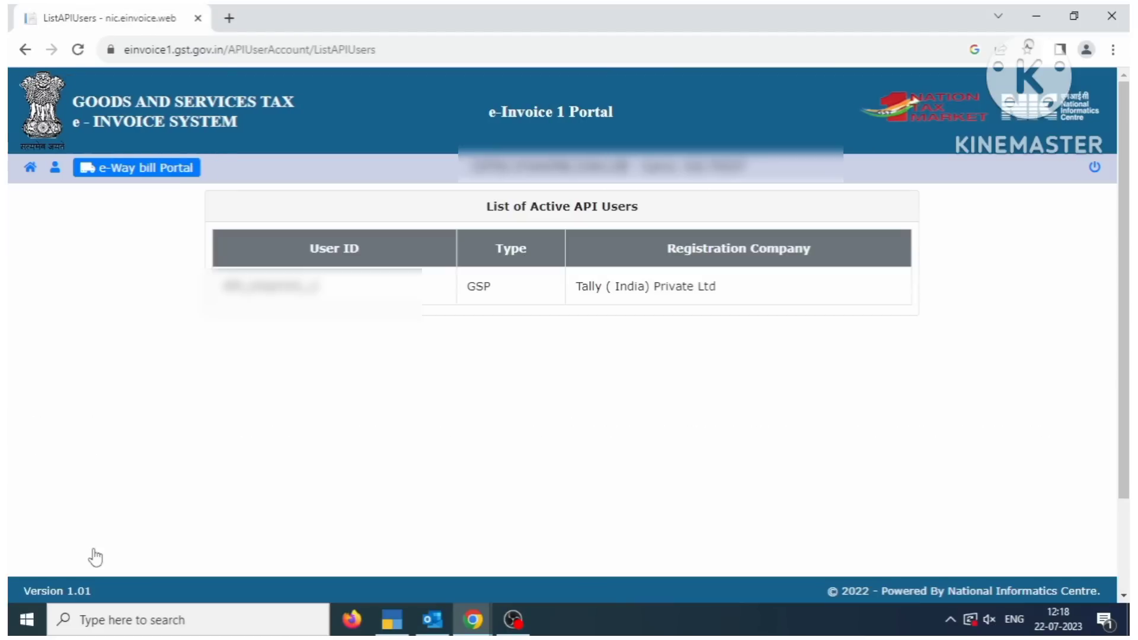